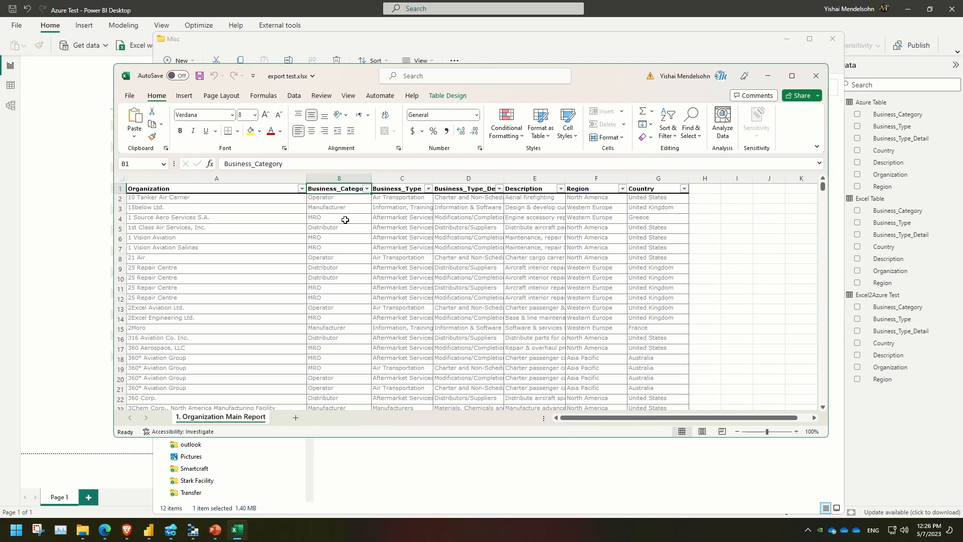
- Review the column headers from Business_Category through Country in export test.xlsx, and close the workbook
key("Right")
key("Right")
key("Right")
key("Right")
key("Right")
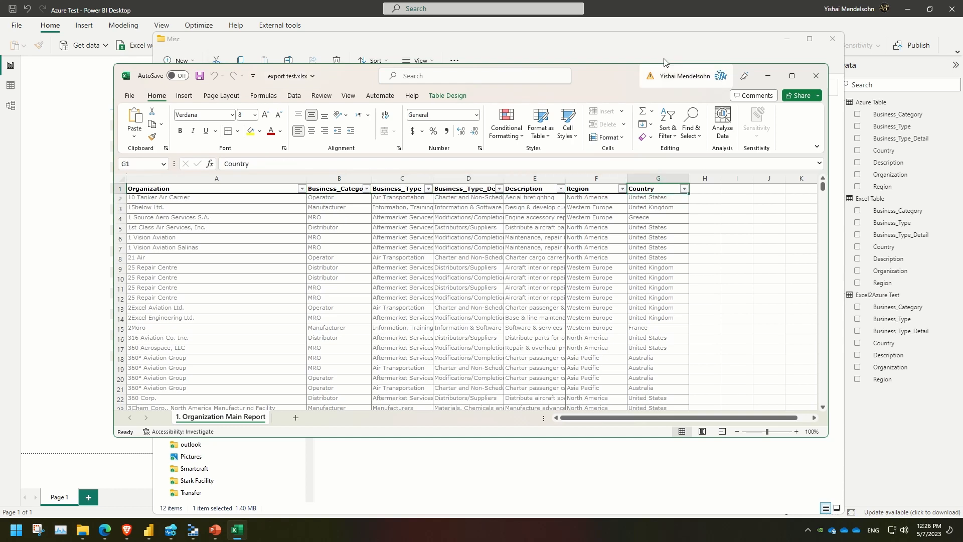
left_click(816, 76)
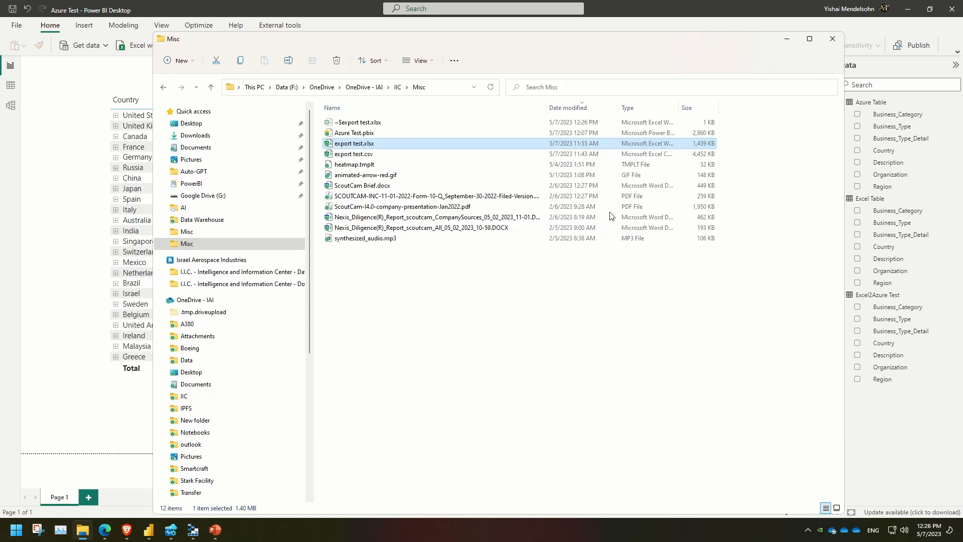
- Locate export test.csv in the Misc folder, and switch to Azure Storage Explorer to select the test2 table under Tables
left_click(371, 146)
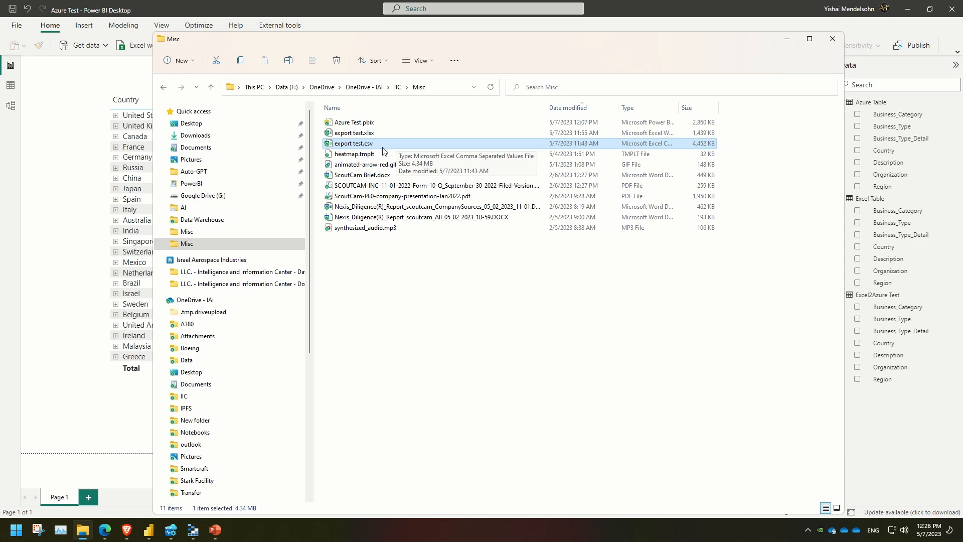
left_click(194, 535)
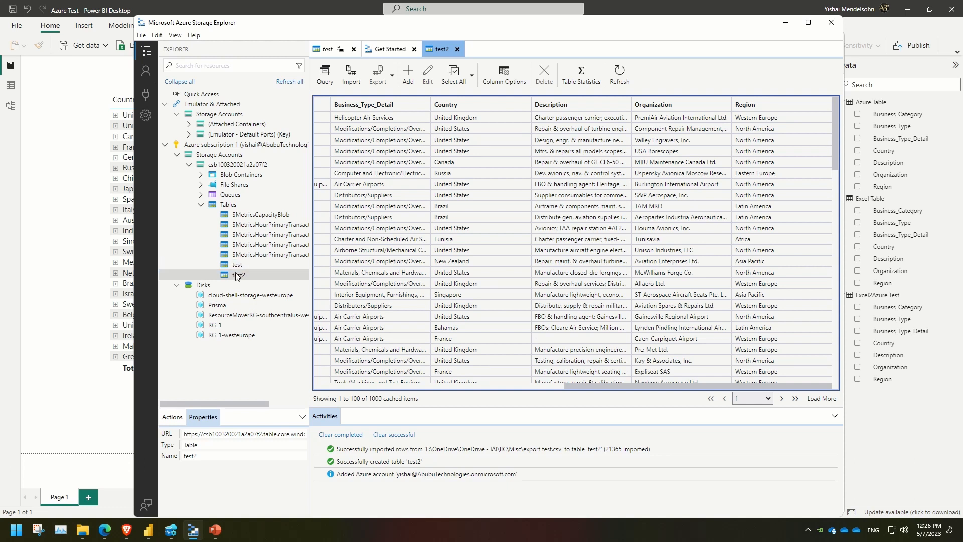
left_click(224, 207)
left_click(224, 210)
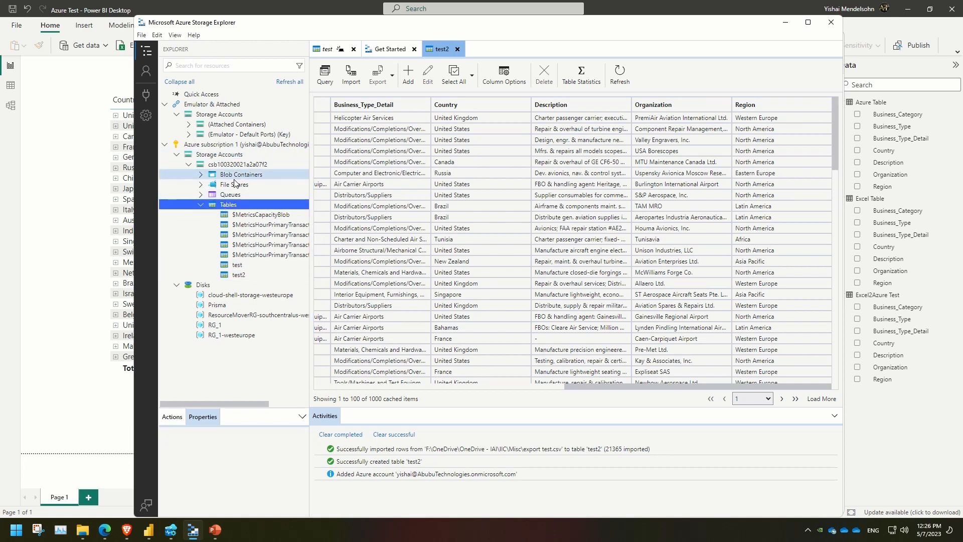
left_click(243, 273)
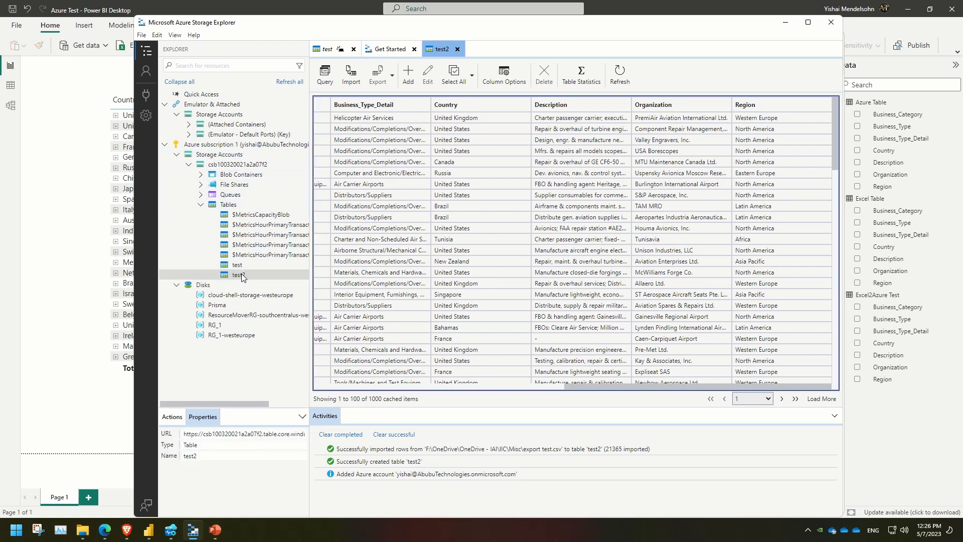
left_click(355, 77)
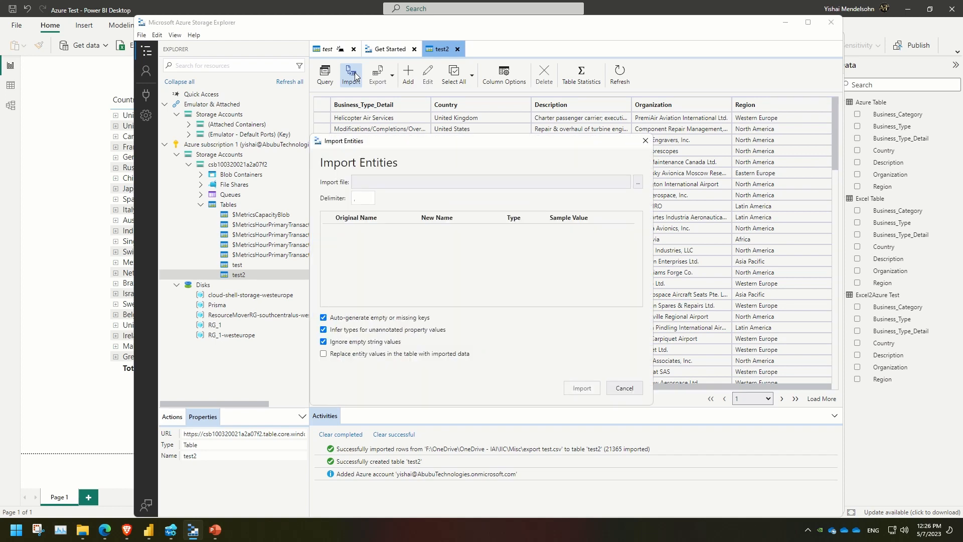
left_click(462, 182)
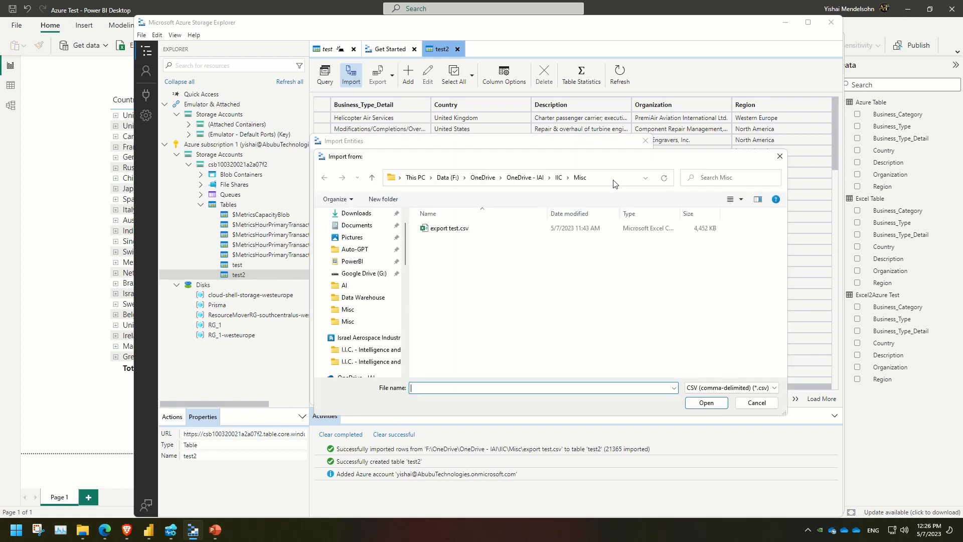
left_click(457, 229)
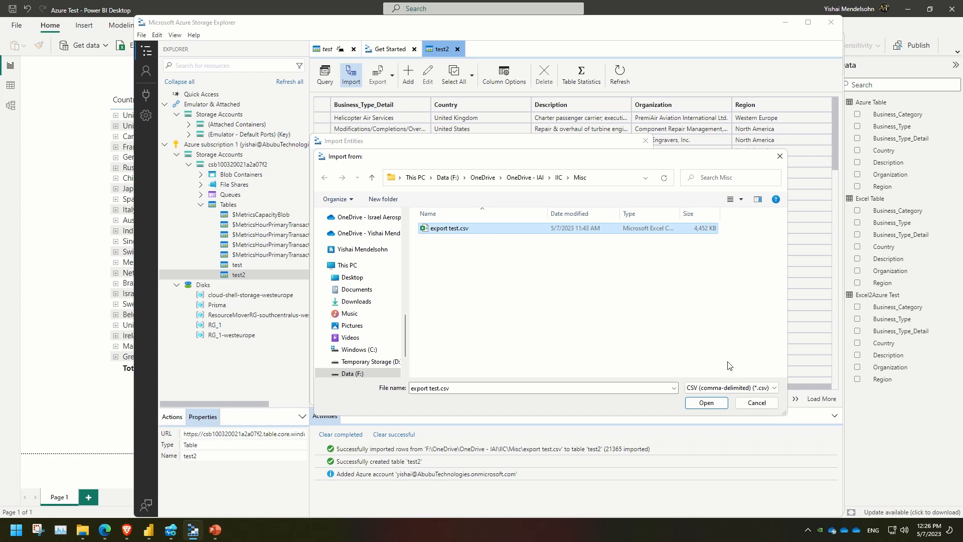
left_click(757, 403)
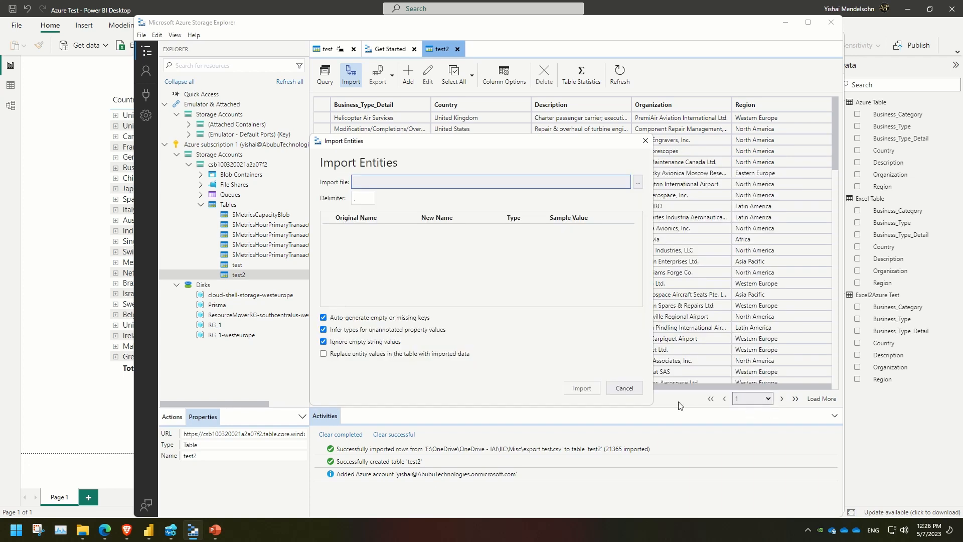
left_click(624, 389)
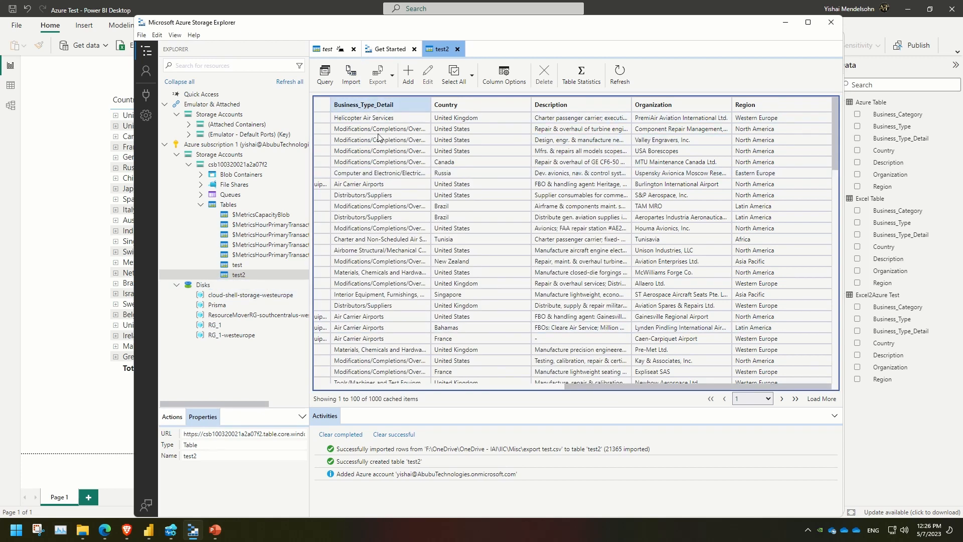
- Examine the business columns of the test2 table, sorting the rows by Business_Type and by Business_Type_Detail
left_click_drag(603, 384, 496, 405)
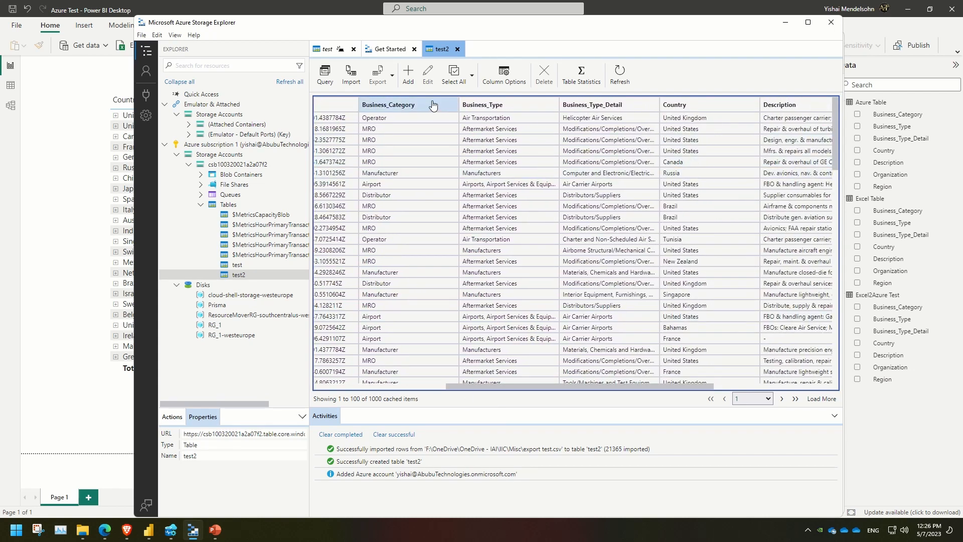
left_click(498, 106)
left_click(502, 105)
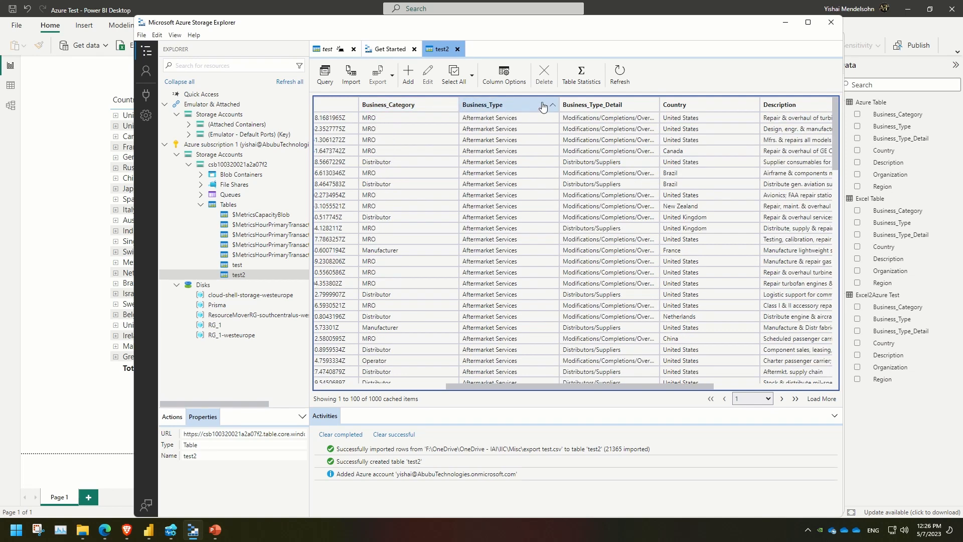
left_click(606, 105)
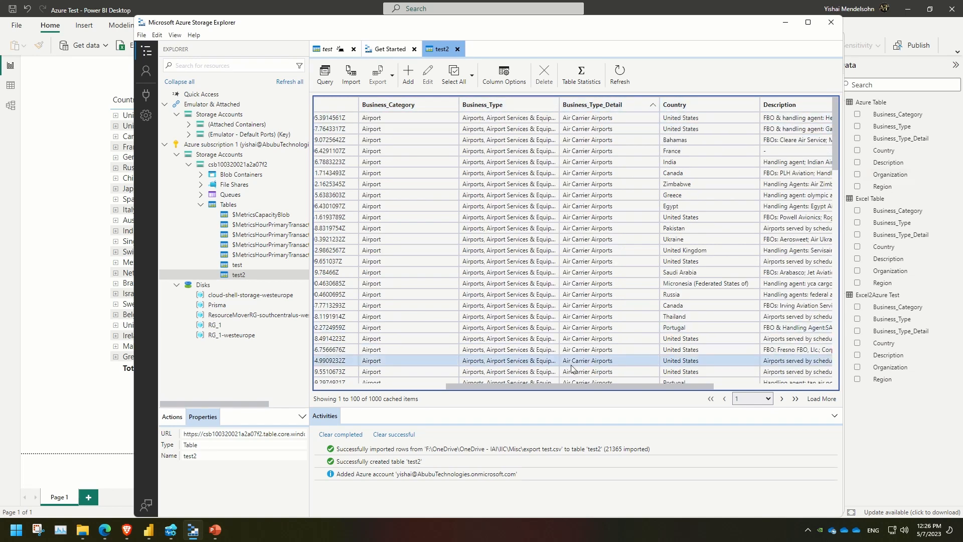
- Copy the primary key of the storage account that holds the test2 table
left_click(257, 165)
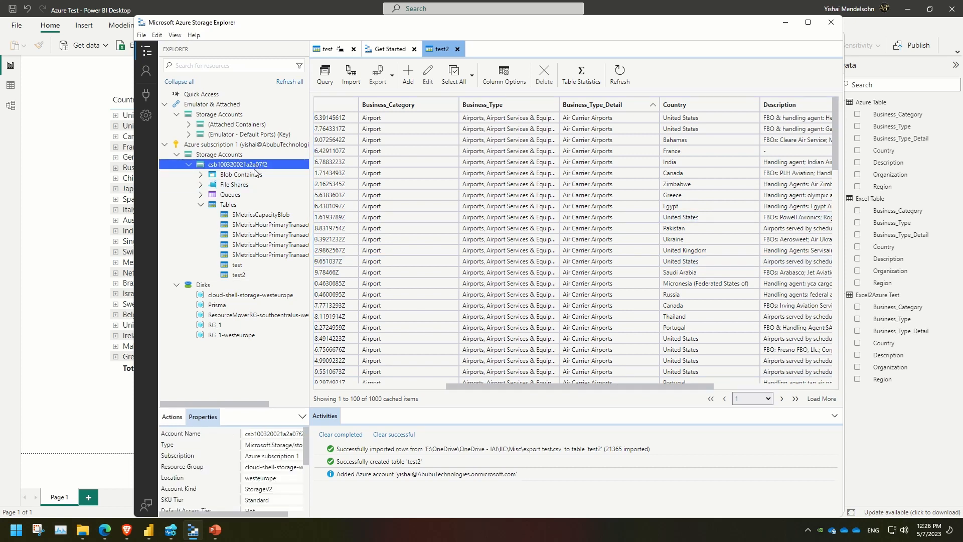
right_click(247, 167)
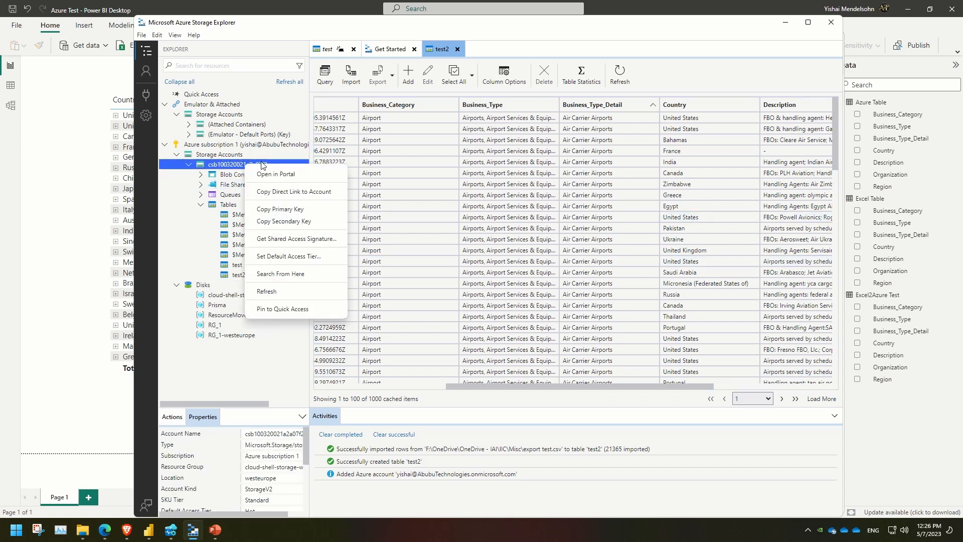
left_click(287, 211)
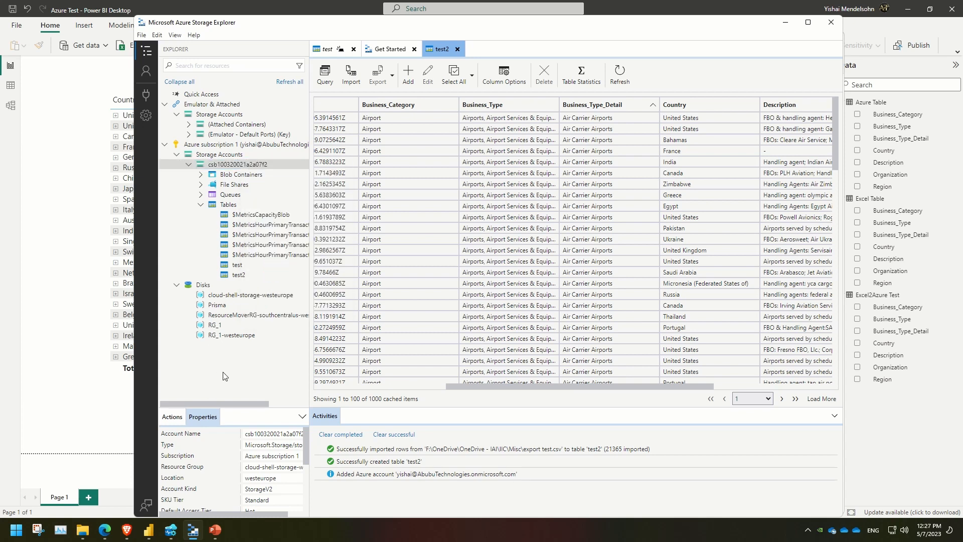
- Switch to the Brave browser and close the Storage Explorer authentication and Azure Storage Explorer product page tabs
left_click(127, 532)
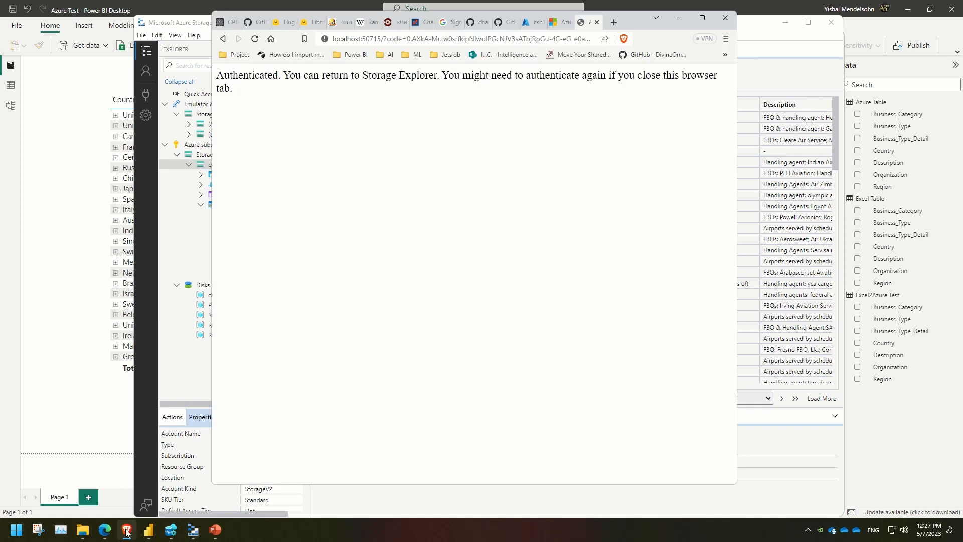
left_click(596, 22)
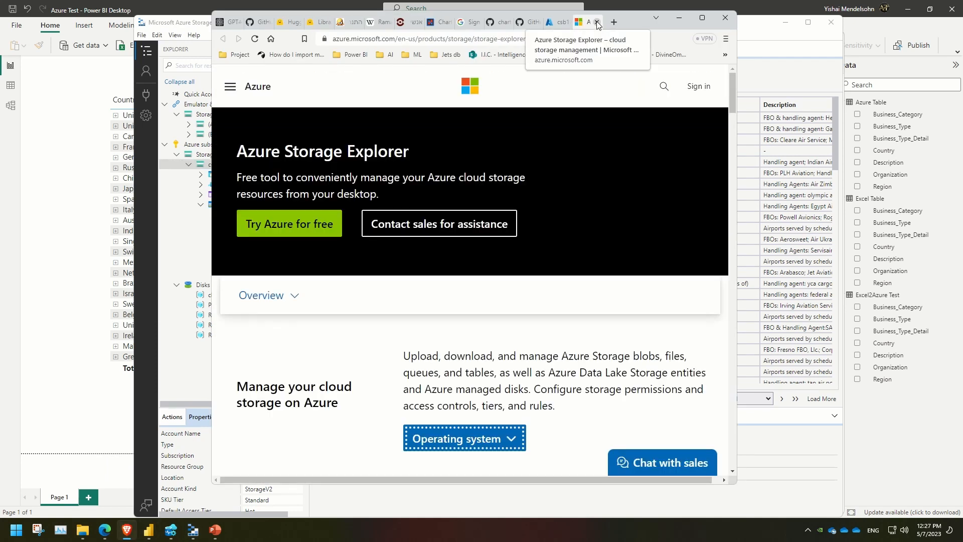
left_click(596, 22)
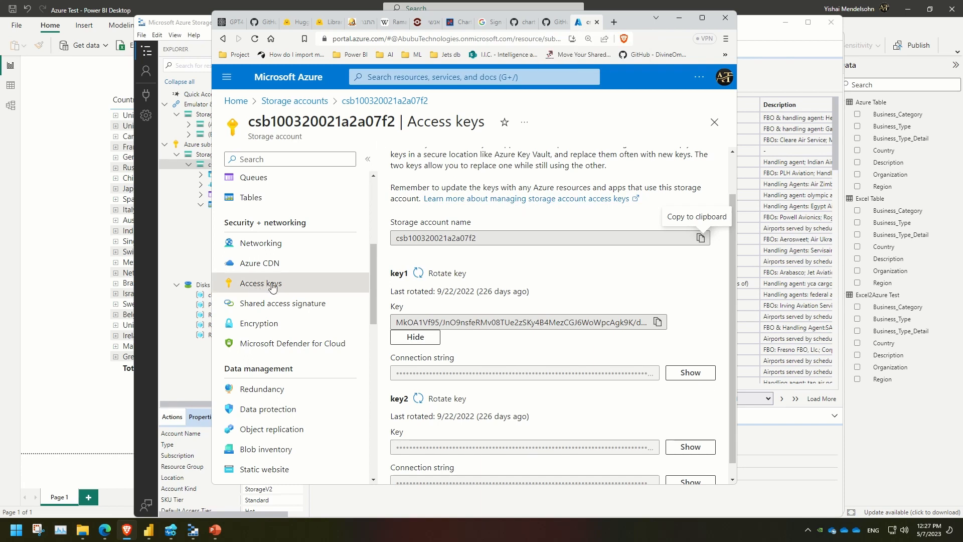
- Go to the Azure portal home page and open the storage account from the Storage accounts list
scroll(271, 281, "up", 5)
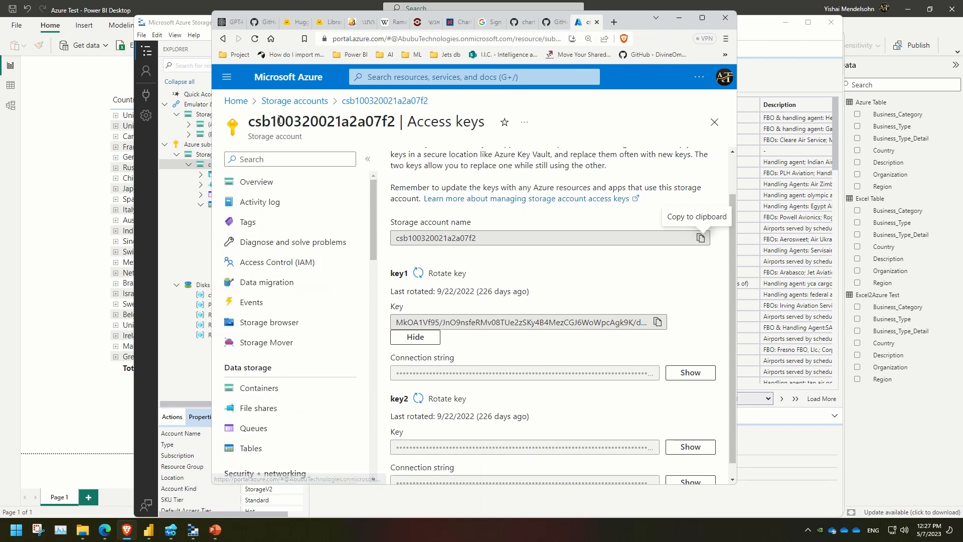
left_click(236, 101)
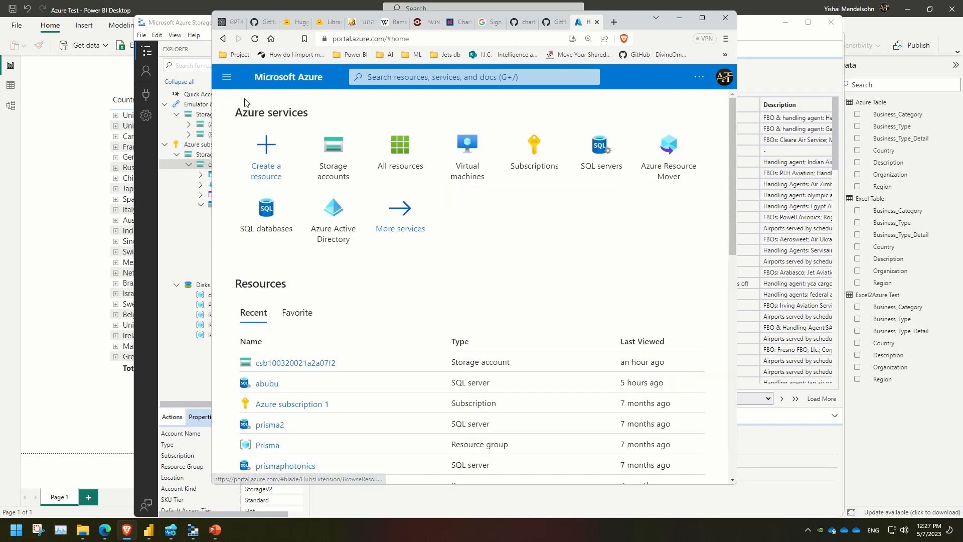
left_click(333, 178)
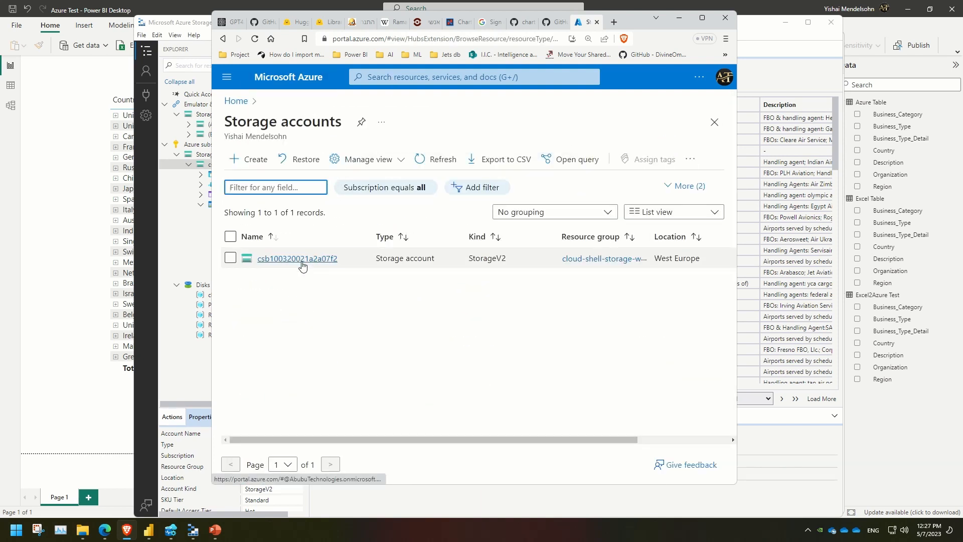
left_click(302, 259)
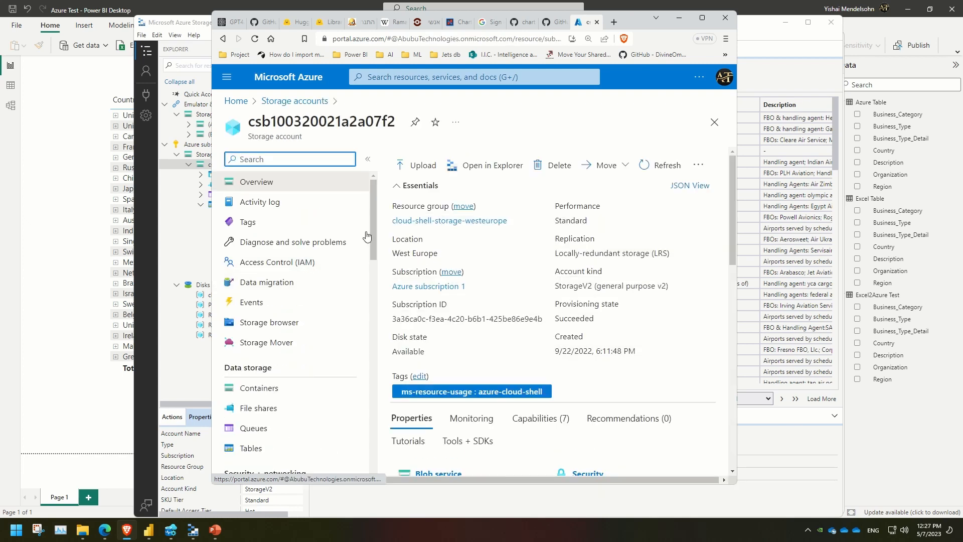
- Open the storage account's Access keys, reveal the key under key1 and copy it to the clipboard
scroll(322, 274, "down", 1)
scroll(323, 273, "down", 3)
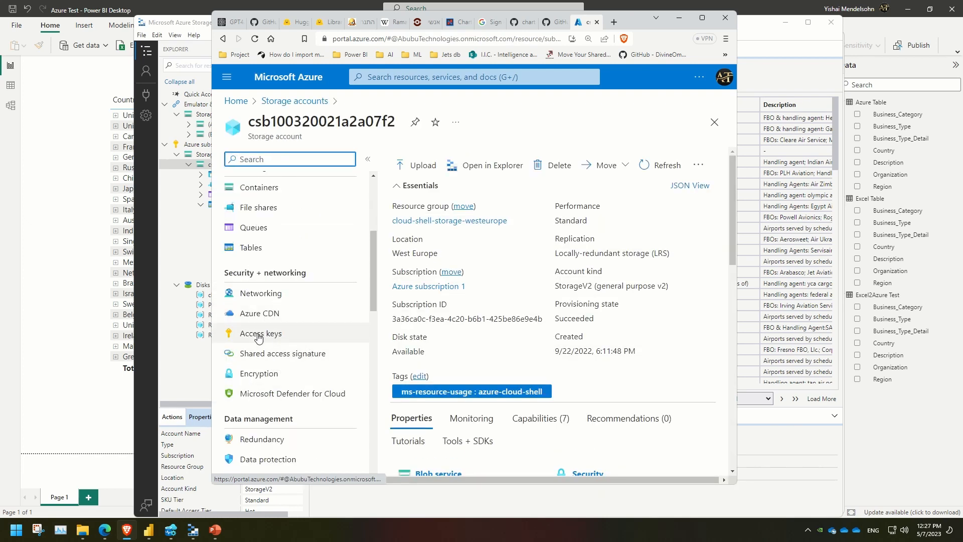
left_click(259, 337)
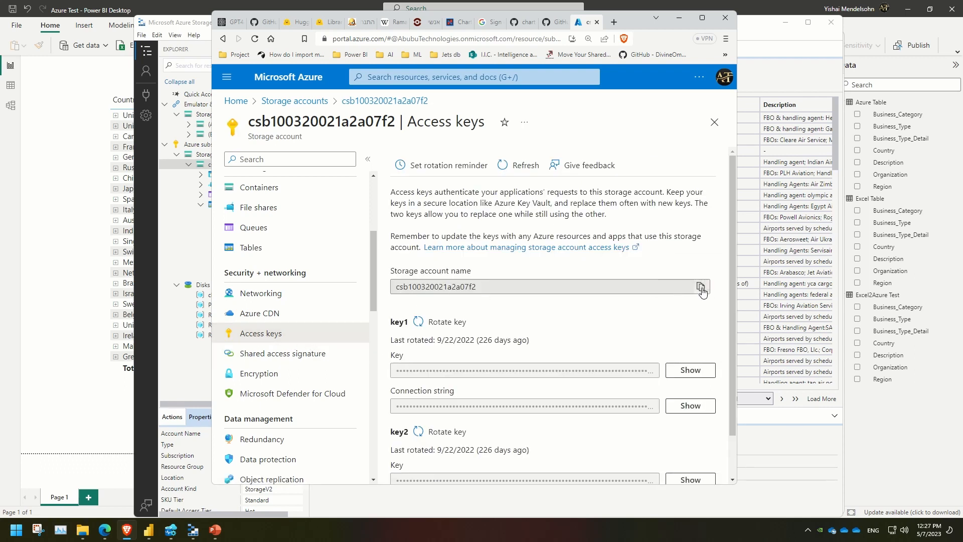
scroll(647, 301, "down", 1)
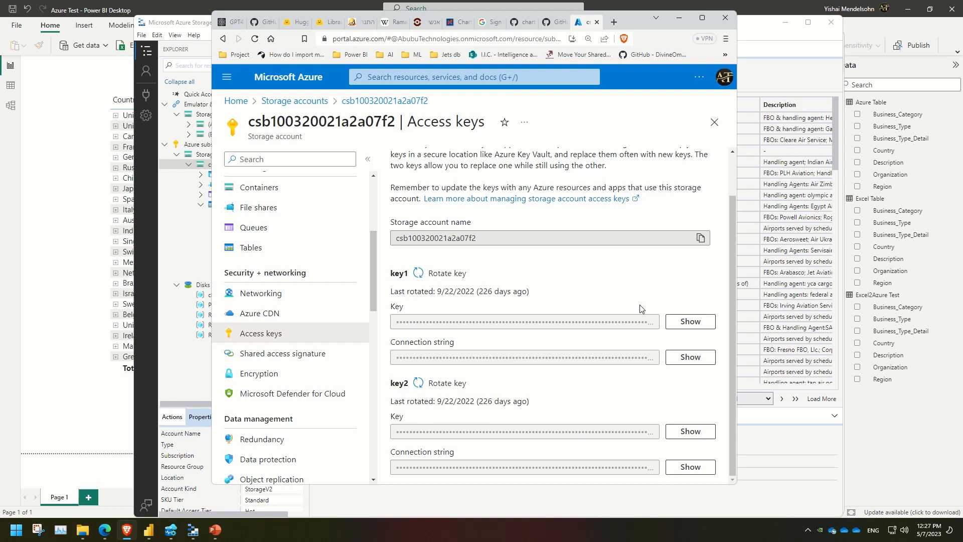
left_click(678, 324)
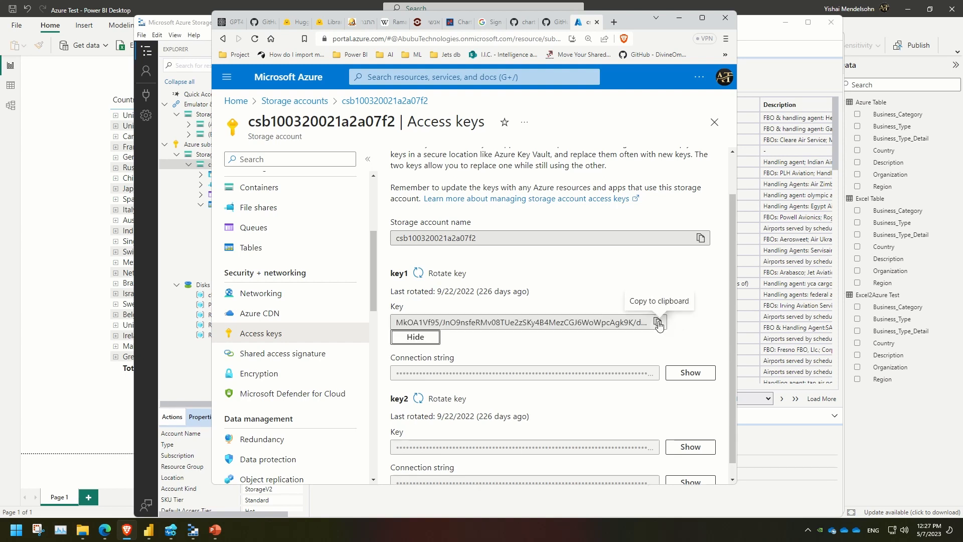
left_click(657, 323)
left_click(659, 325)
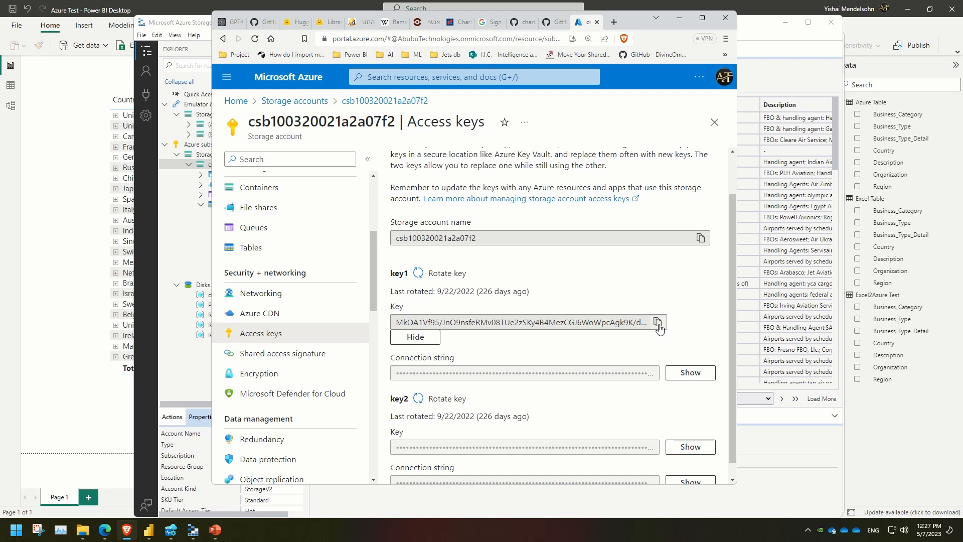
- Minimize the browser and Azure Storage Explorer windows and switch to the Azure Test report in Power BI Desktop
left_click(678, 22)
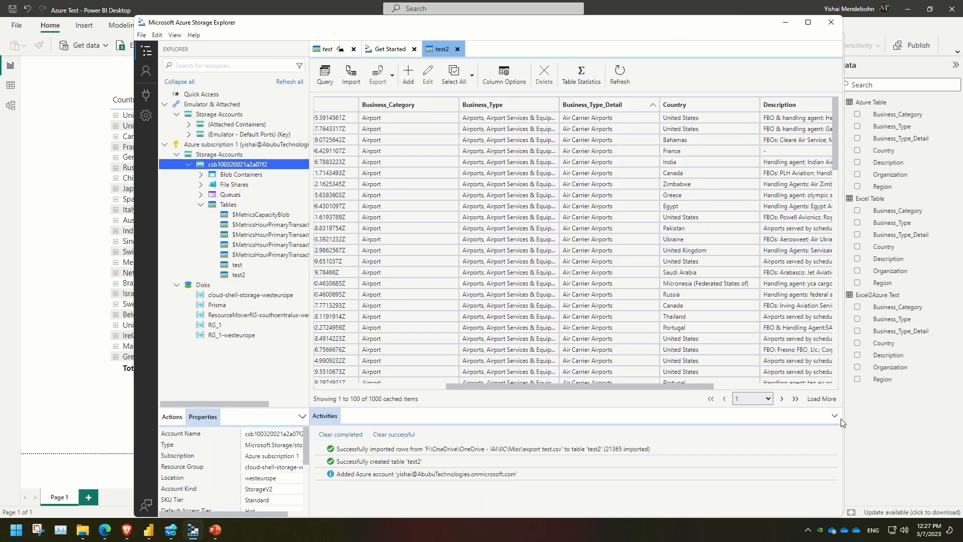
left_click(786, 22)
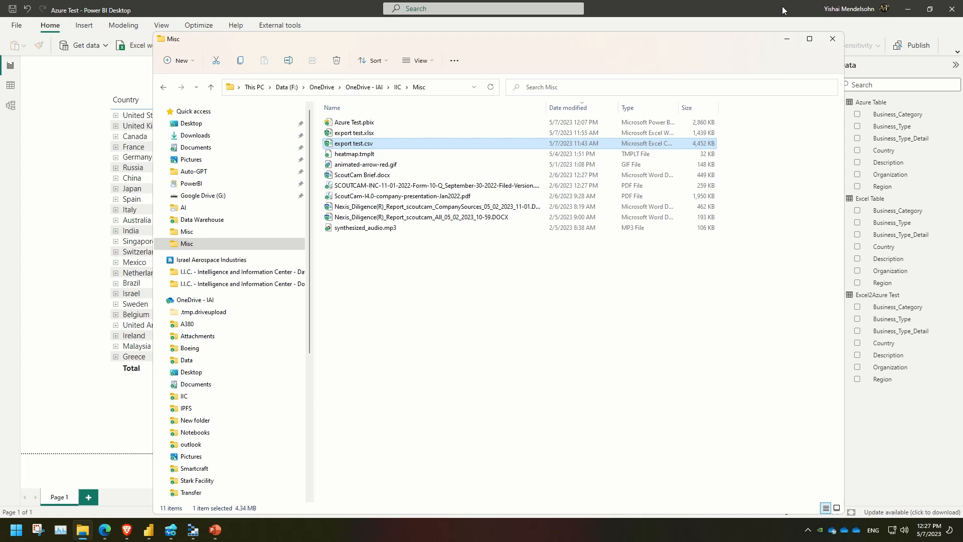
left_click(782, 13)
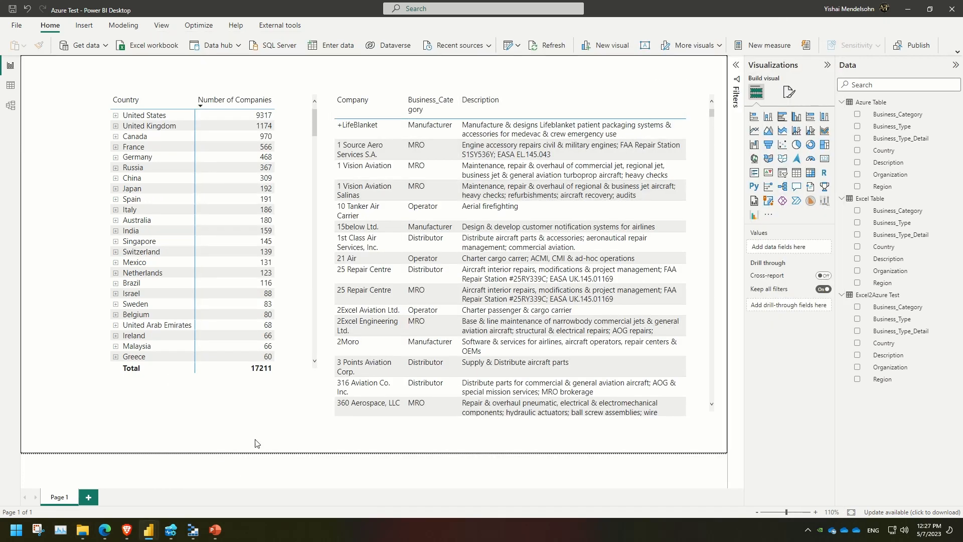
- Collapse the field lists of Azure Table, Excel Table and Excel2Azure Test, and select Excel Table
left_click(841, 198)
left_click(841, 102)
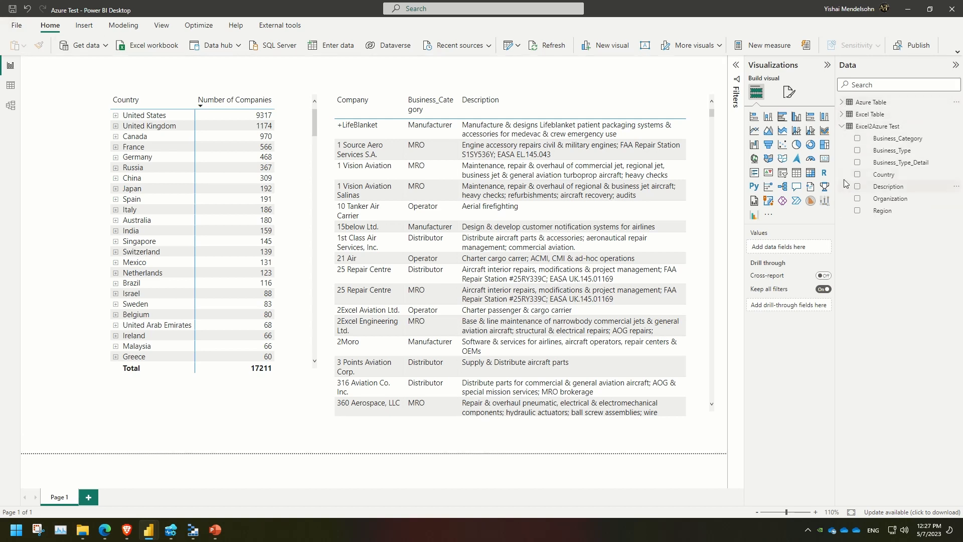
left_click(842, 127)
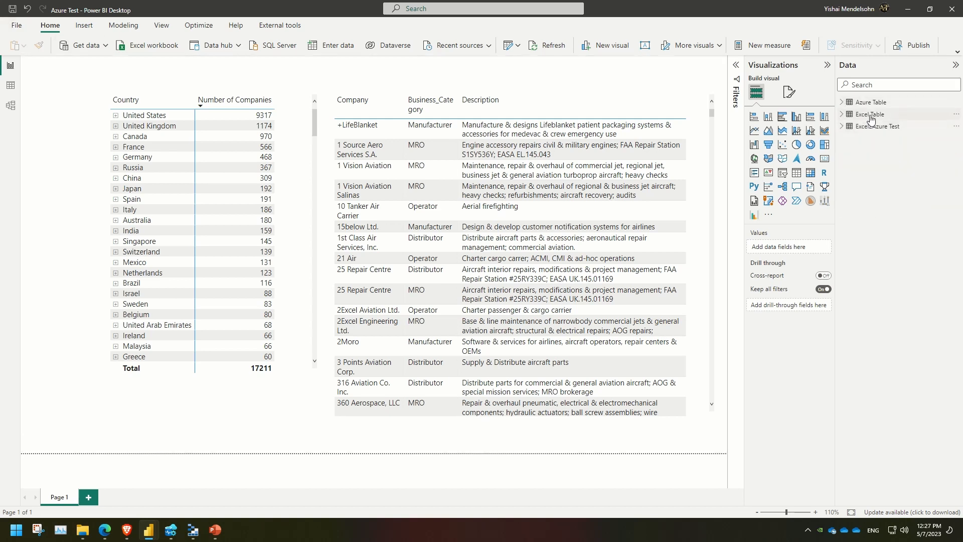
left_click(871, 118)
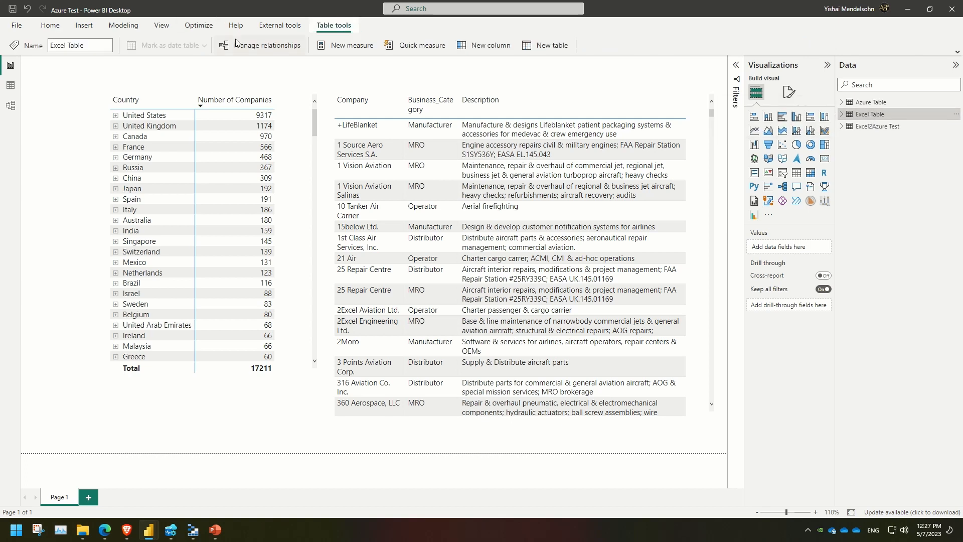
- Open the Excel Table query for editing in Power Query Editor
right_click(860, 115)
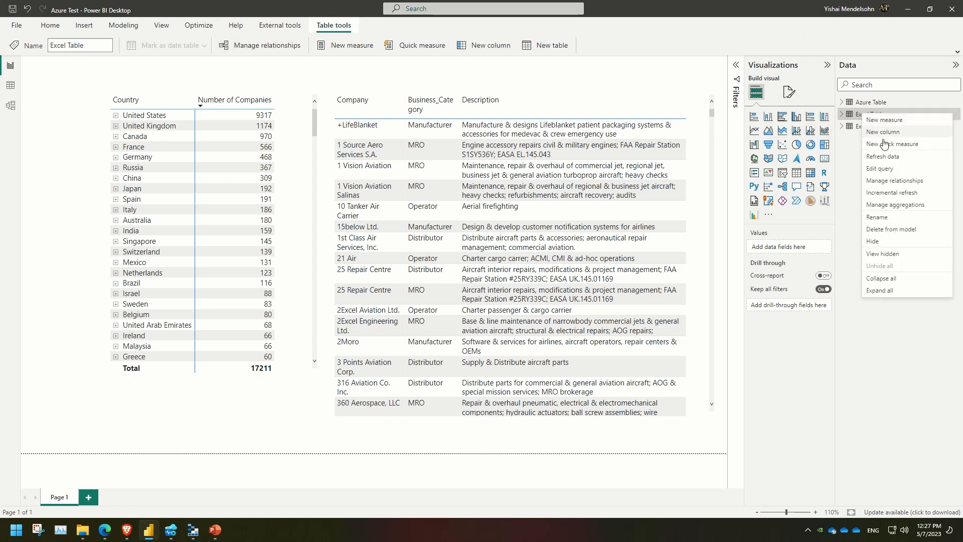
left_click(880, 169)
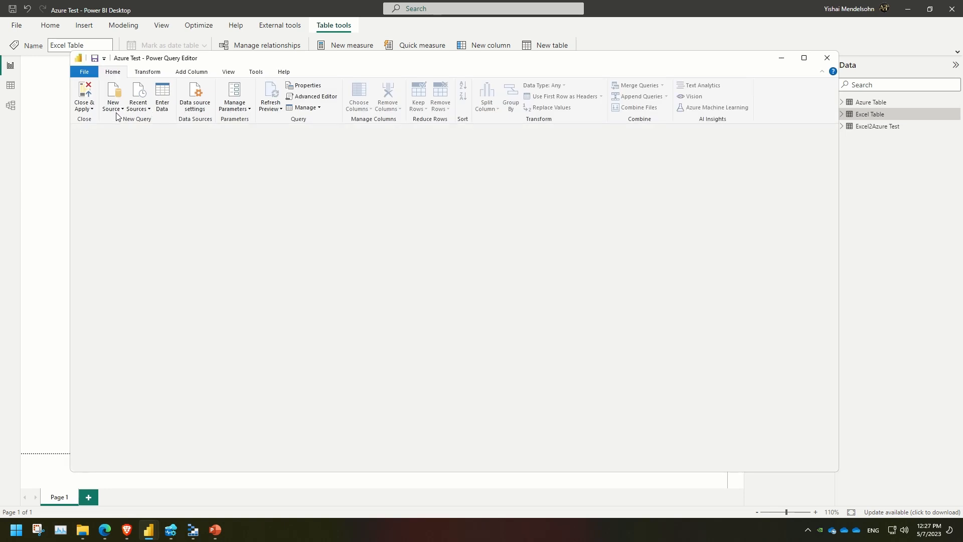
left_click(116, 109)
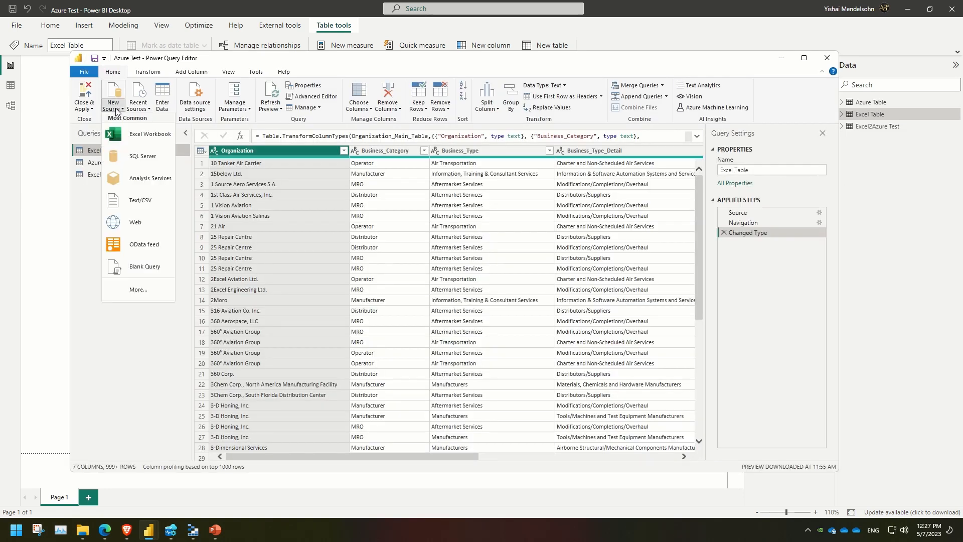
left_click(123, 361)
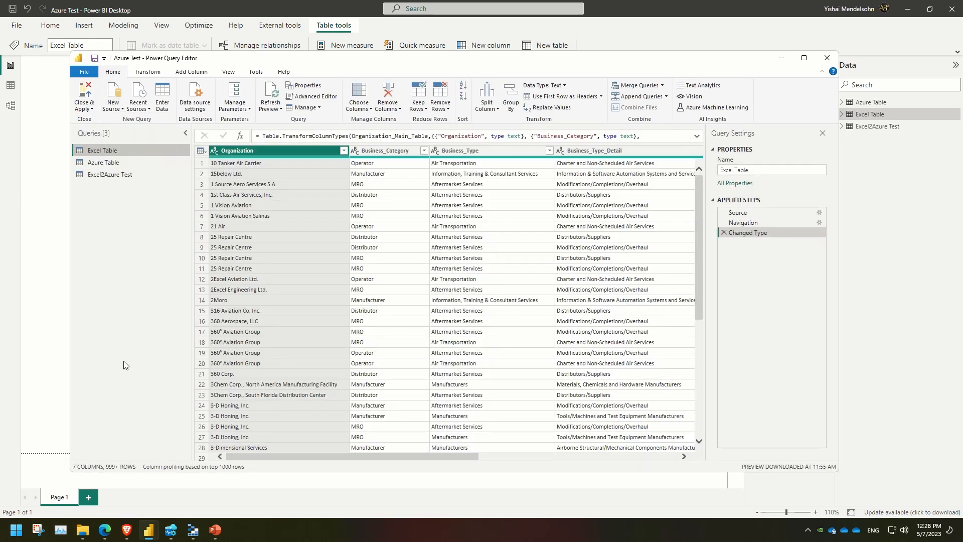
- Review the Source, Navigation and Changed Type steps of the Excel Table query
left_click(777, 213)
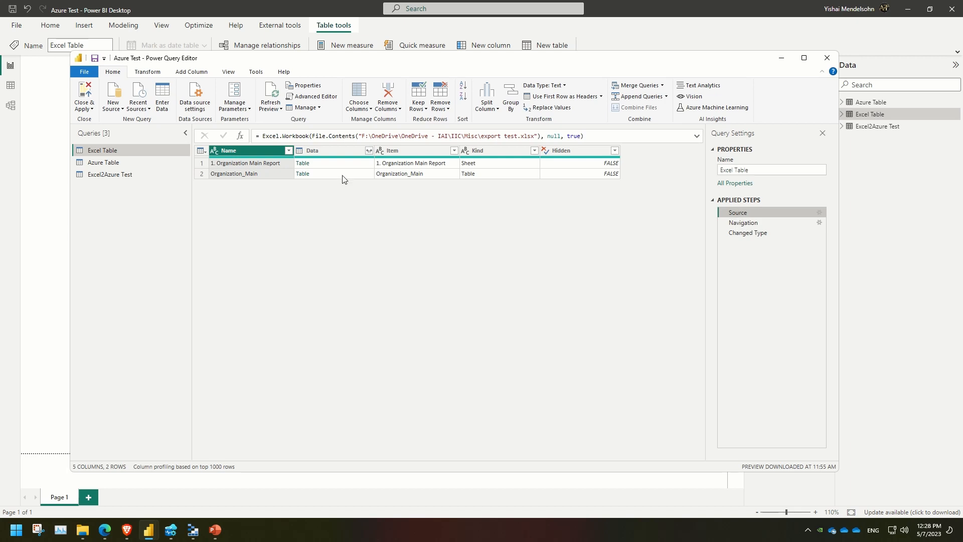
left_click(747, 233)
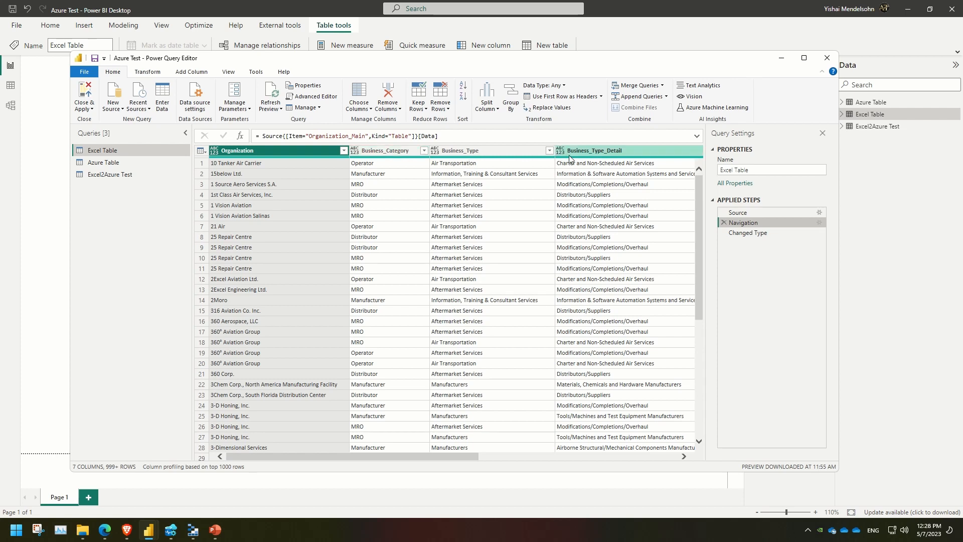
left_click(745, 235)
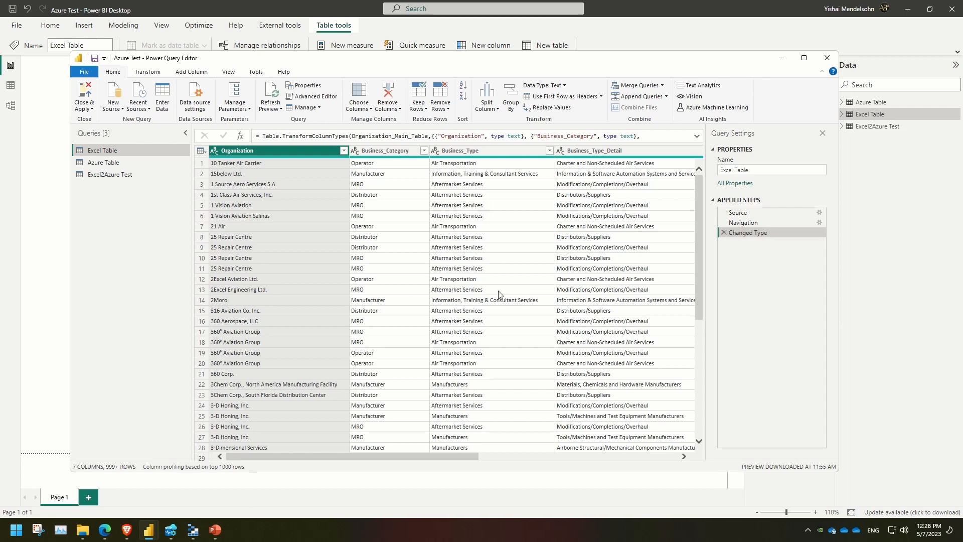
- Review the Source and Changed Type steps of the Azure Table query
left_click(134, 161)
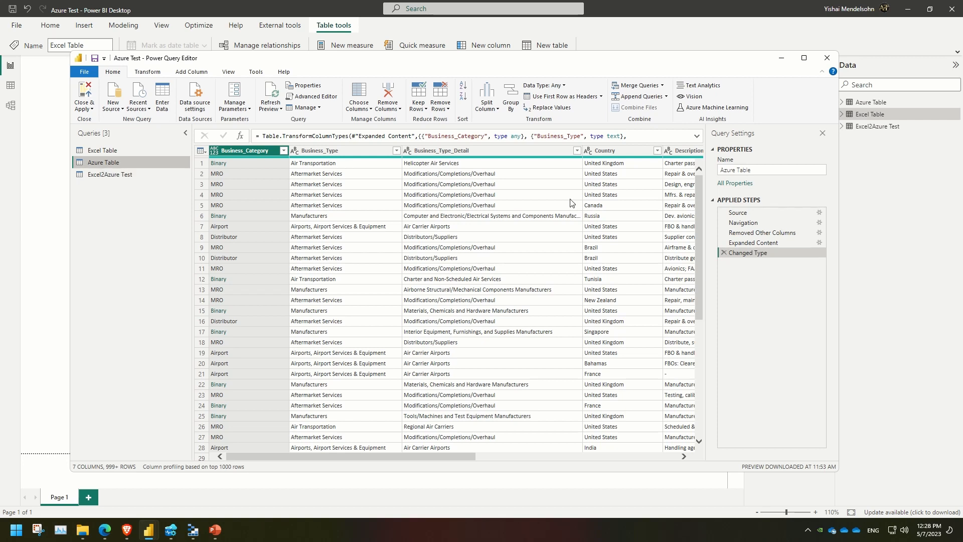
left_click(747, 213)
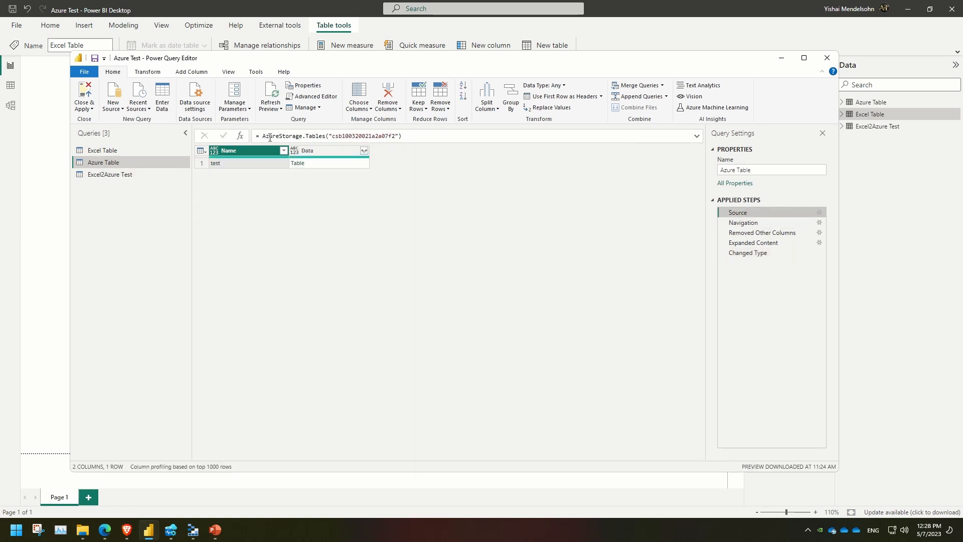
left_click(748, 256)
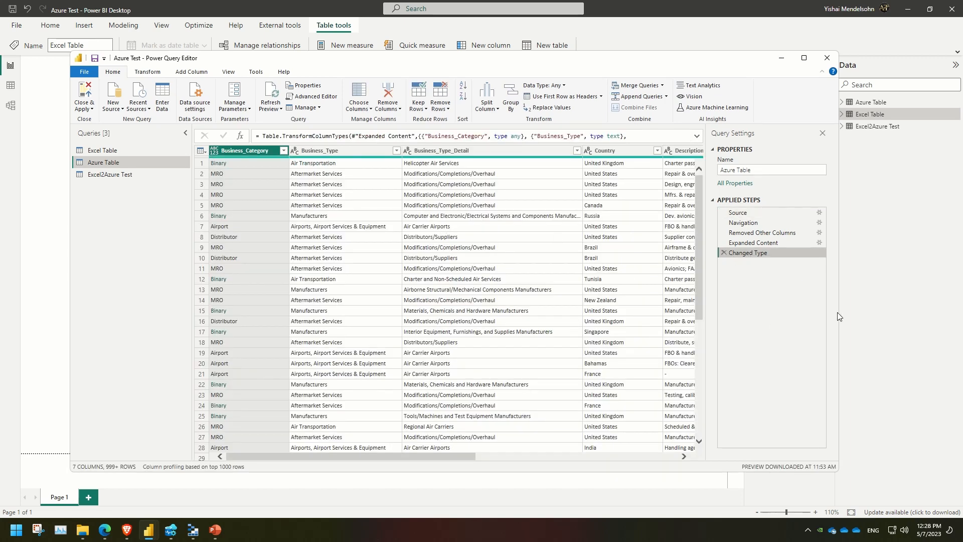
- Select the Excel2Azure Test query and bring the Power Query Editor window back to the front
left_click(108, 175)
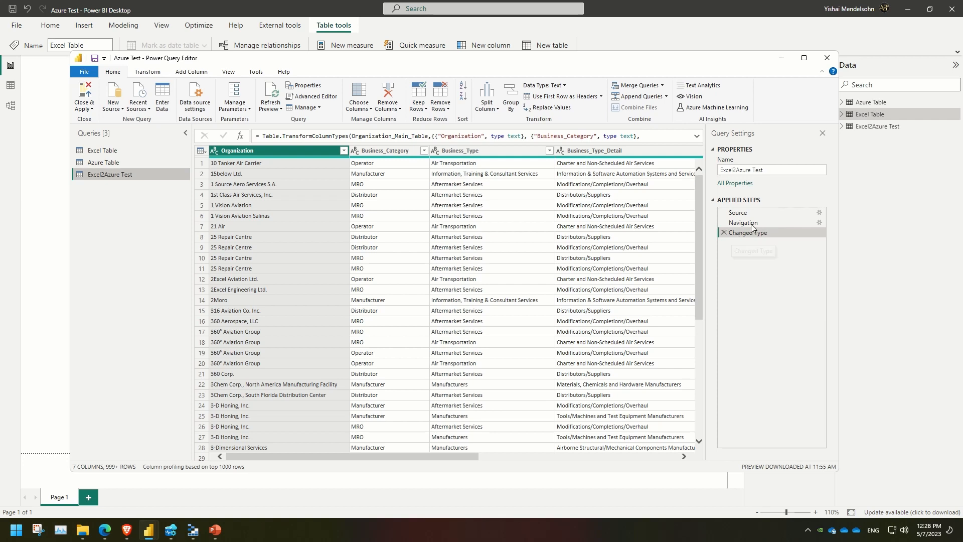
left_click(91, 109)
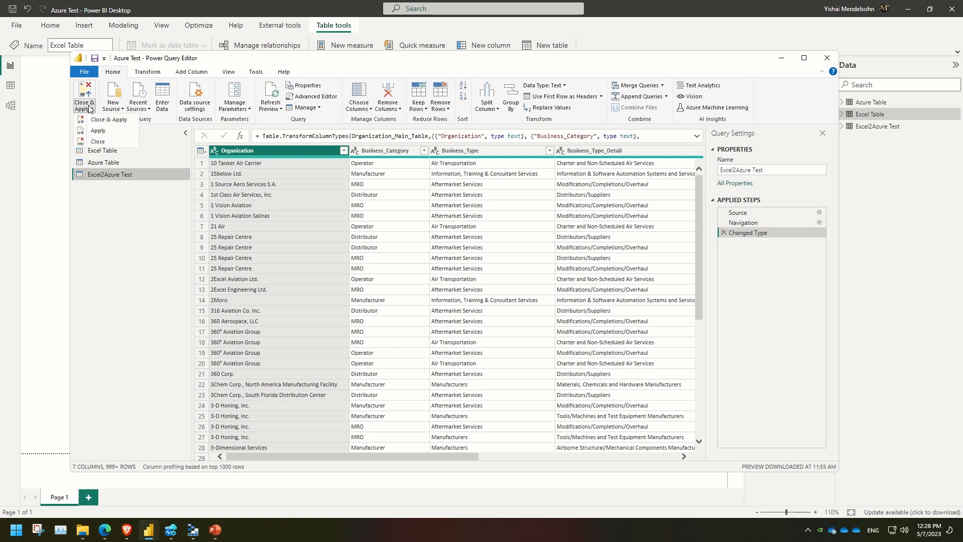
left_click(40, 120)
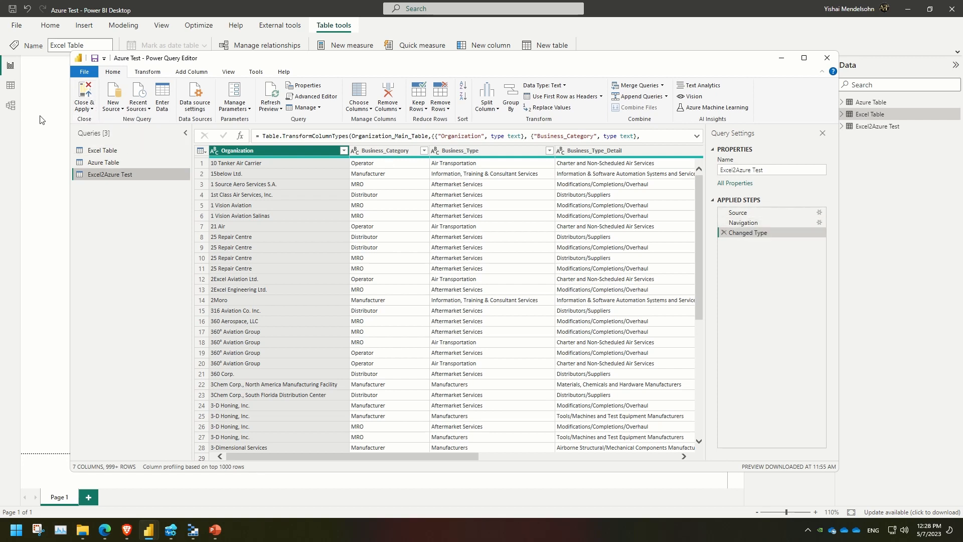
left_click(47, 149)
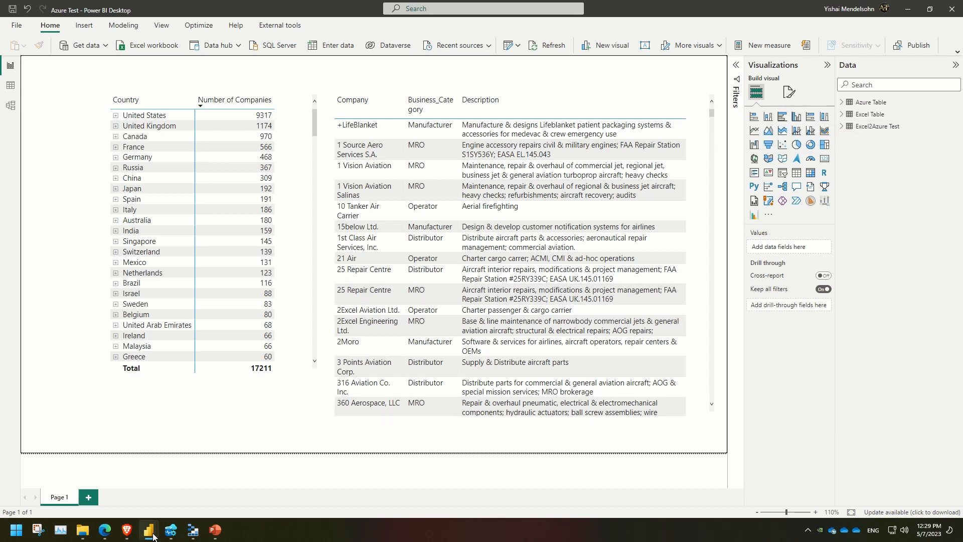
mouse_move(150, 535)
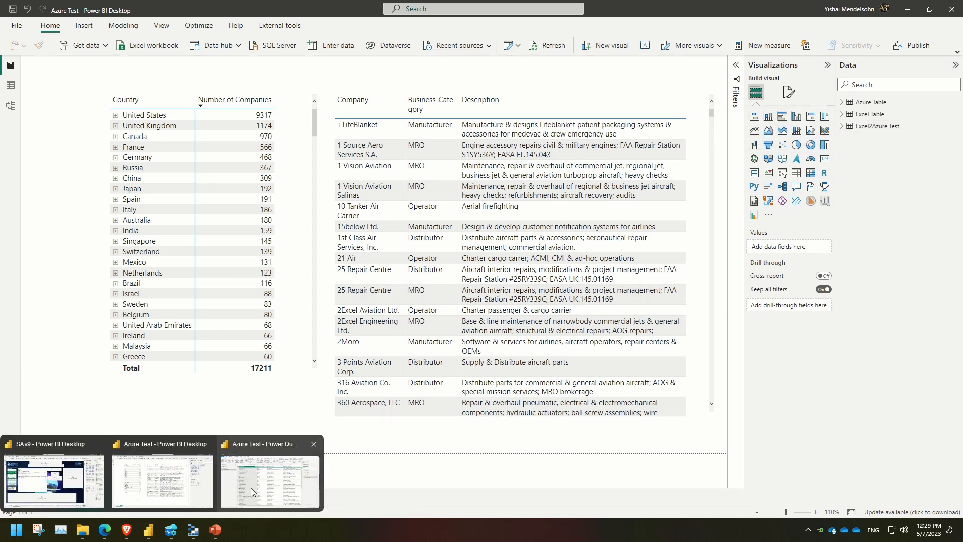
mouse_move(251, 488)
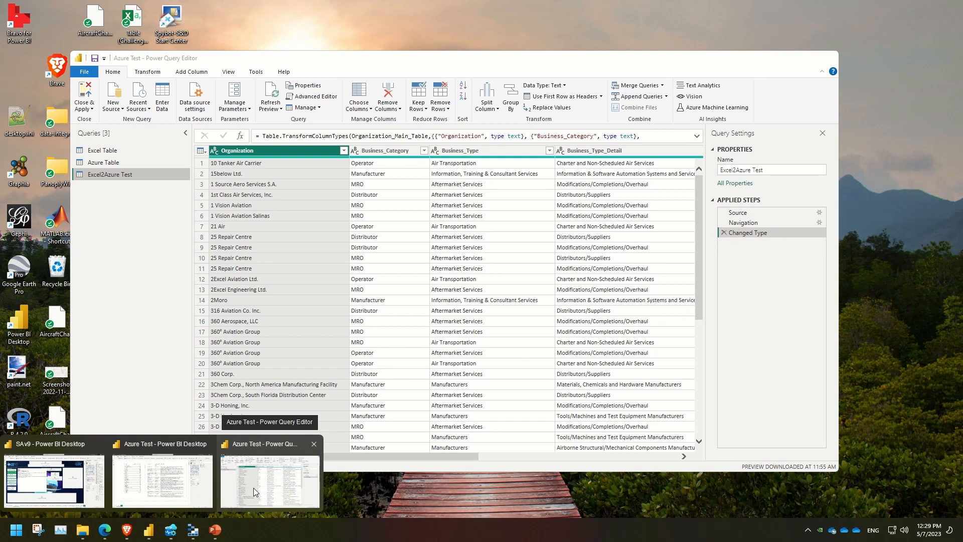
left_click(253, 487)
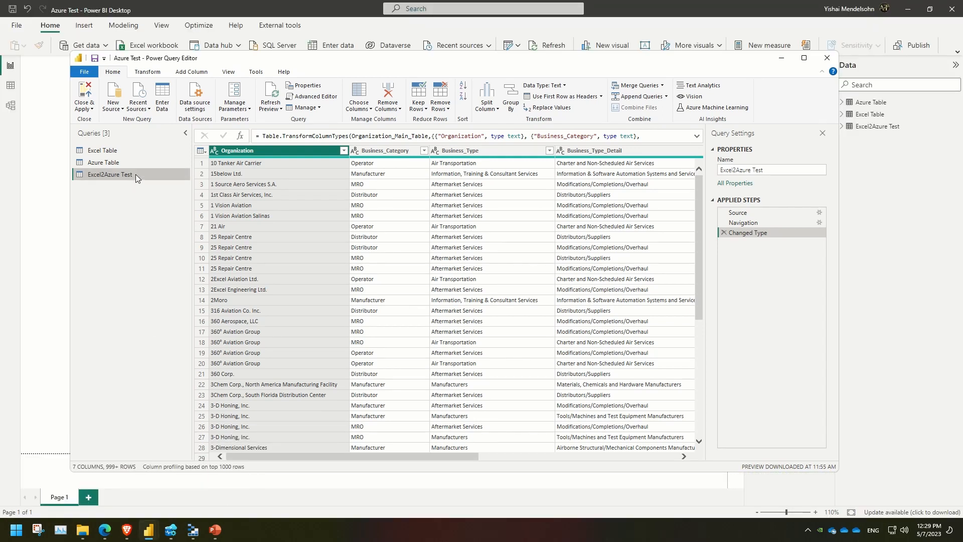
- View the M code of the Excel2Azure Test query in the Advanced Editor and close it without changes
left_click(311, 98)
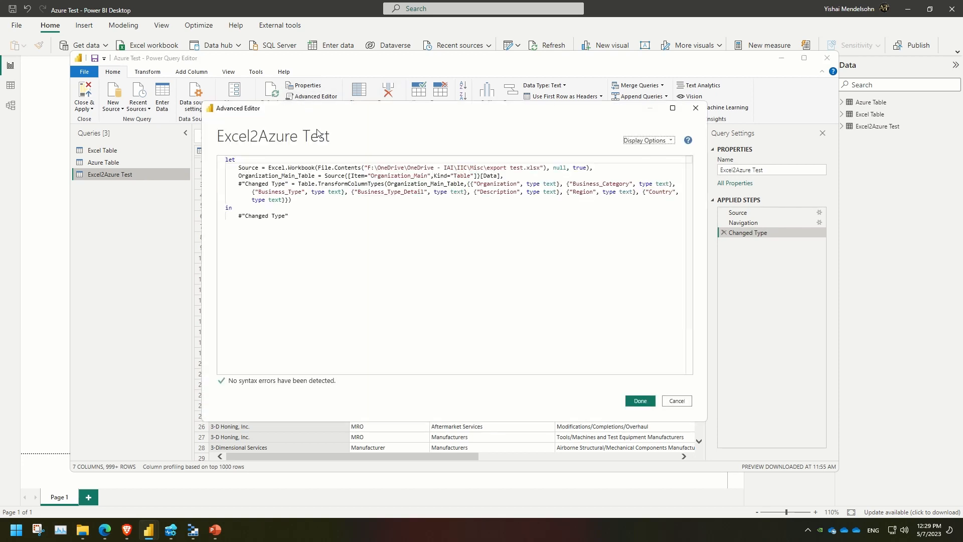
left_click_drag(331, 109, 380, 162)
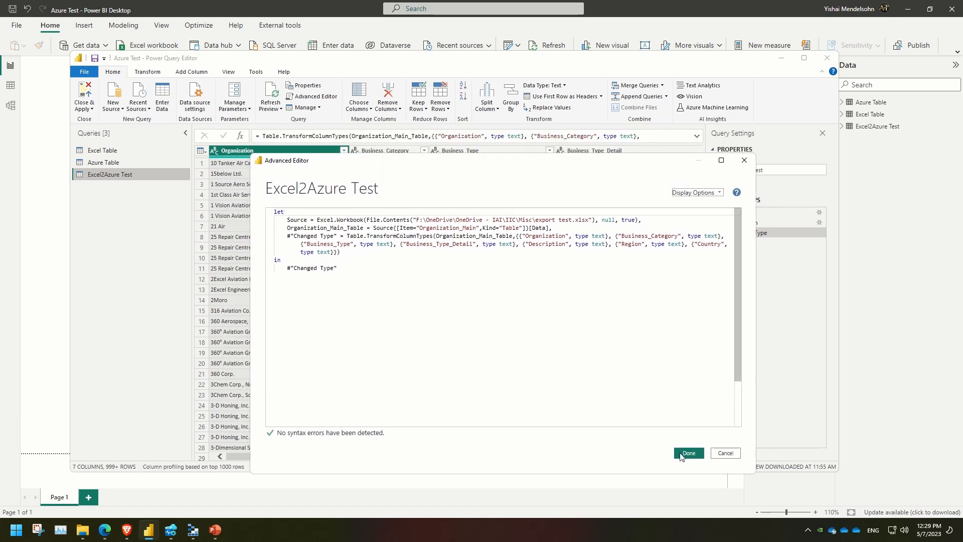
left_click(725, 453)
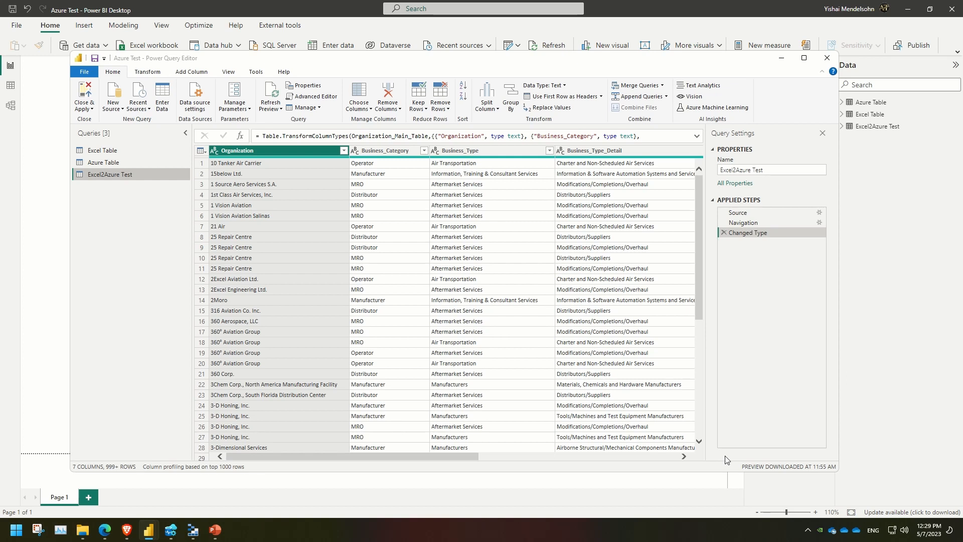
- View the M code of the Excel Table query in the Advanced Editor and close it without changes
left_click(134, 149)
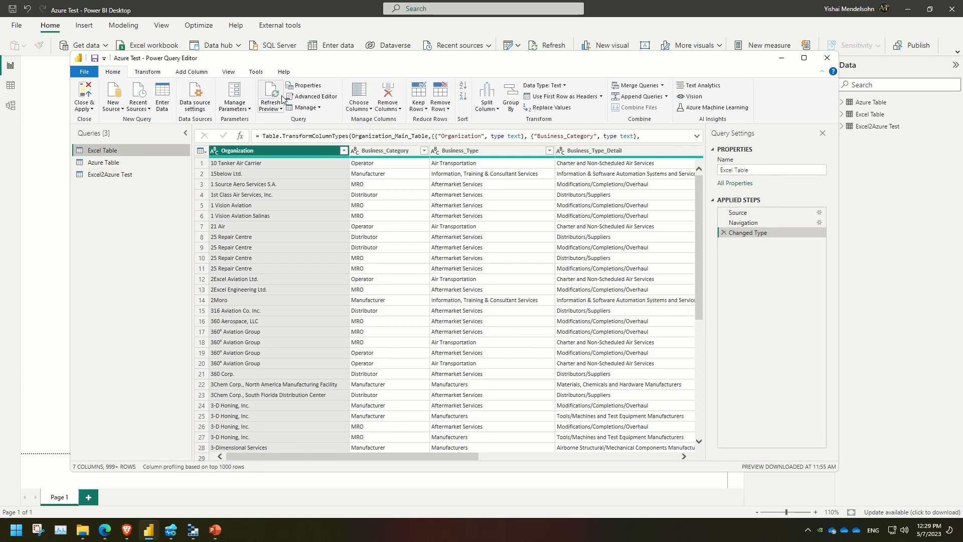
left_click(306, 96)
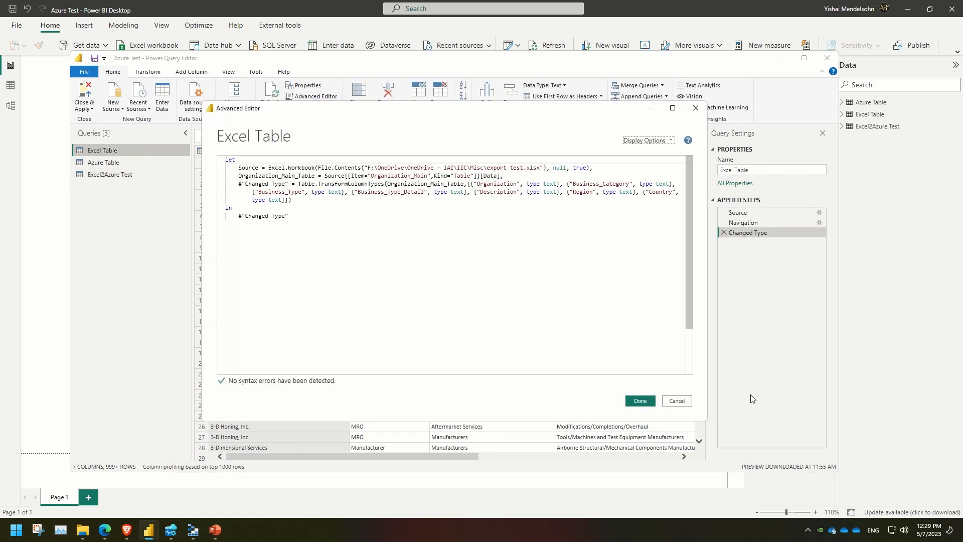
left_click(676, 400)
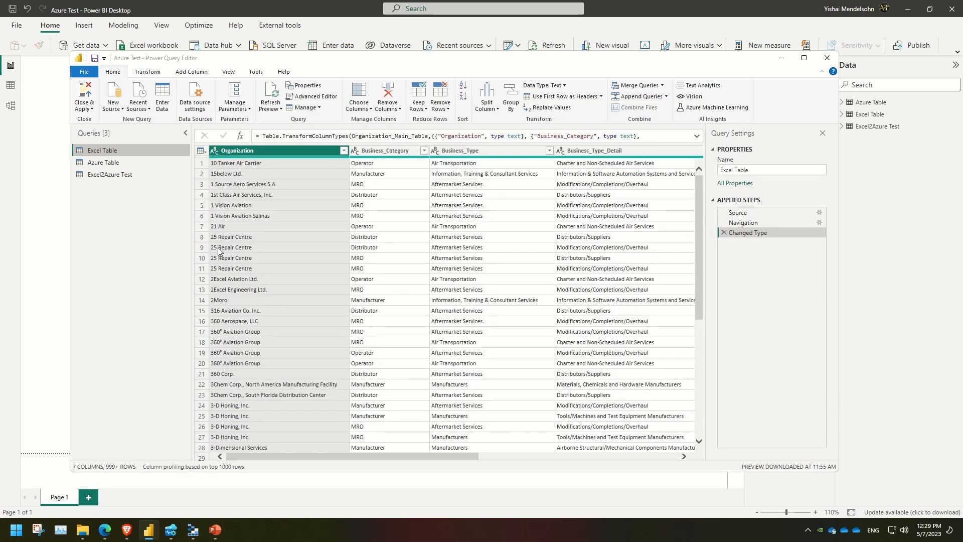
- Copy the lines from Source through #"Expanded Content" from the Azure Table query's M code, leaving that query unchanged
left_click(143, 162)
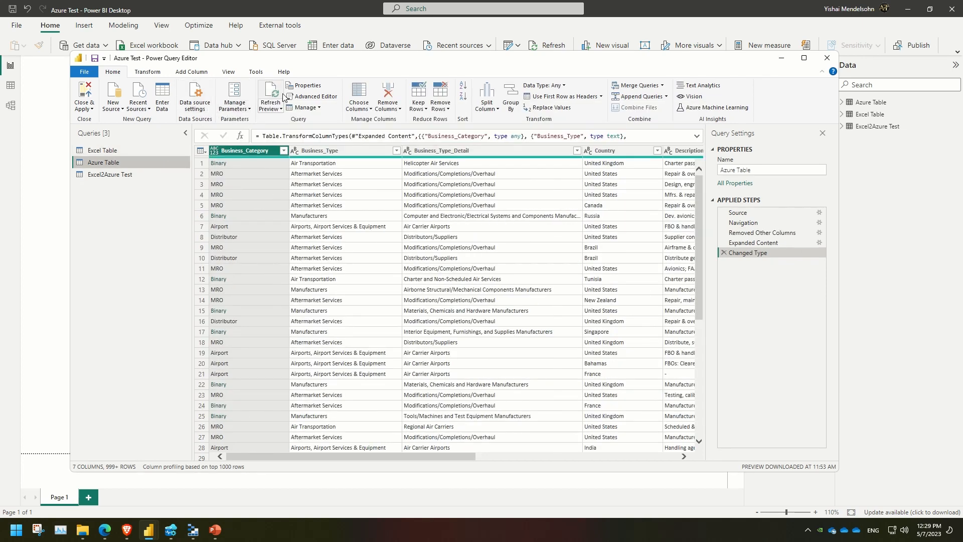
left_click(311, 96)
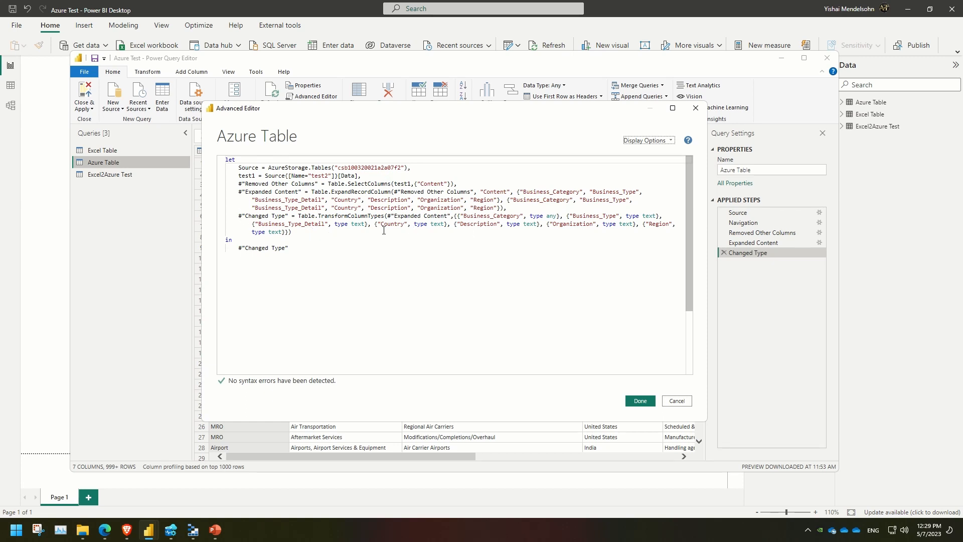
left_click_drag(506, 210, 226, 170)
key("ctrl+c")
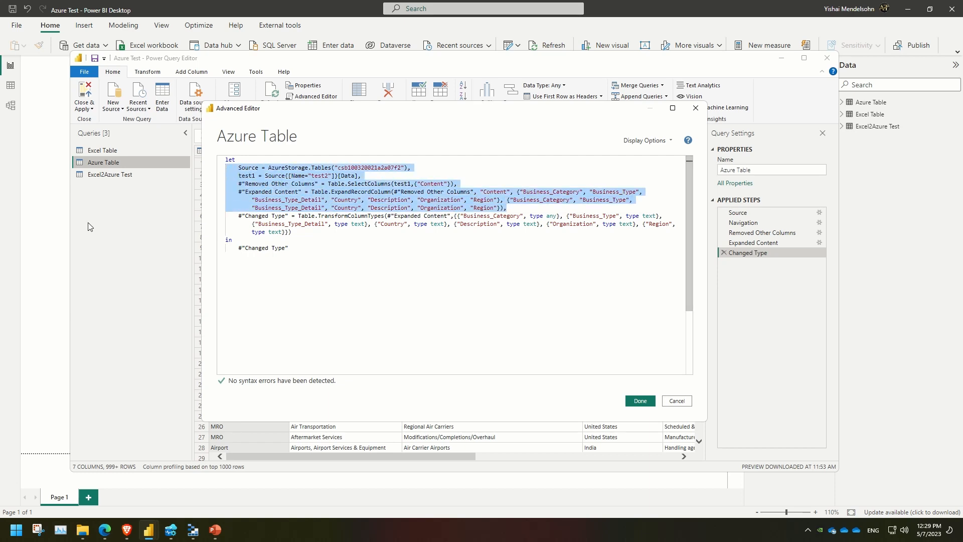
left_click(675, 400)
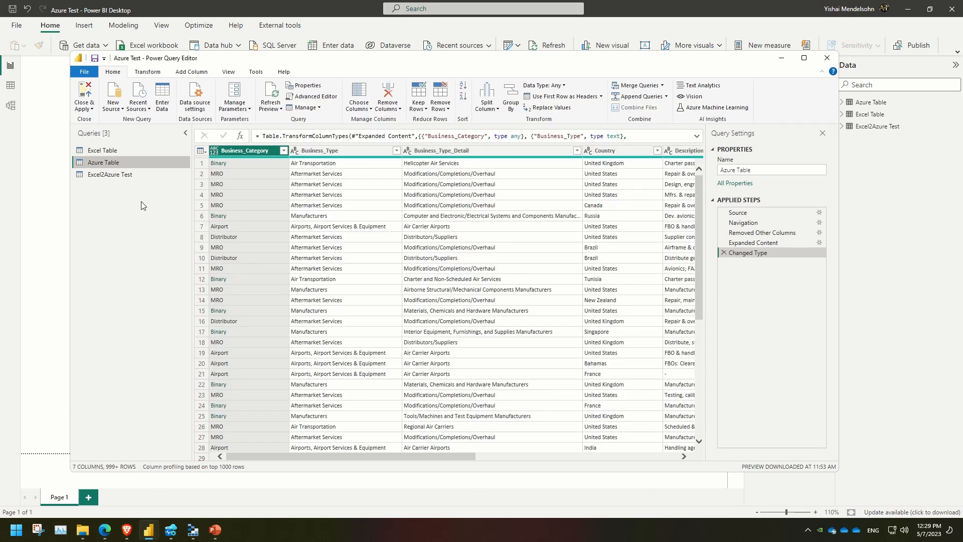
- Replace the Source and Organization_Main_Table lines in the Excel2Azure Test query's M code with the copied Azure lines
left_click(136, 175)
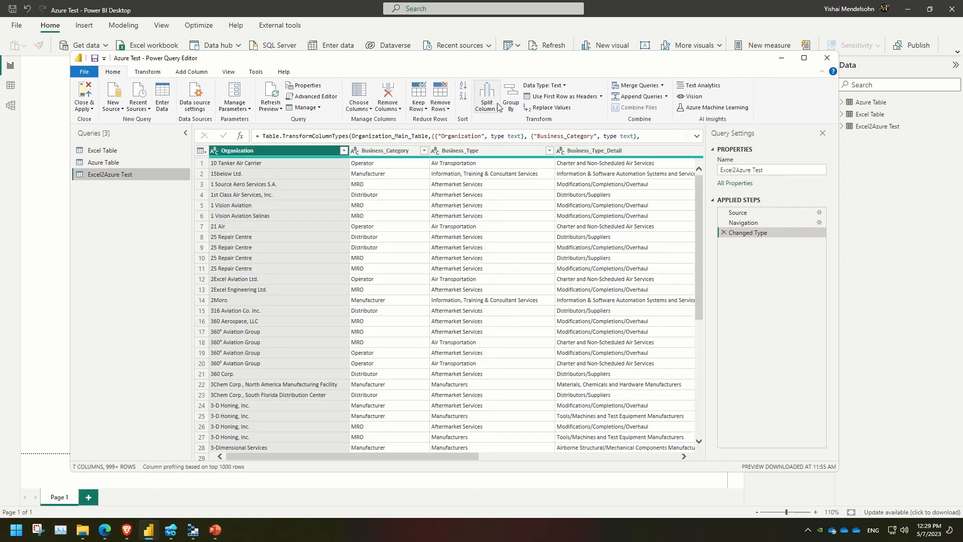
left_click(333, 97)
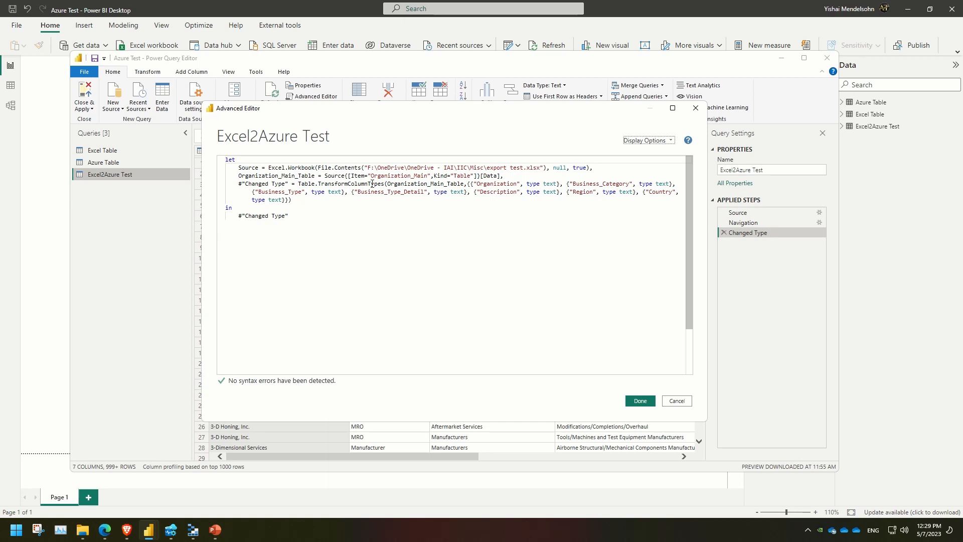
left_click_drag(507, 178, 213, 167)
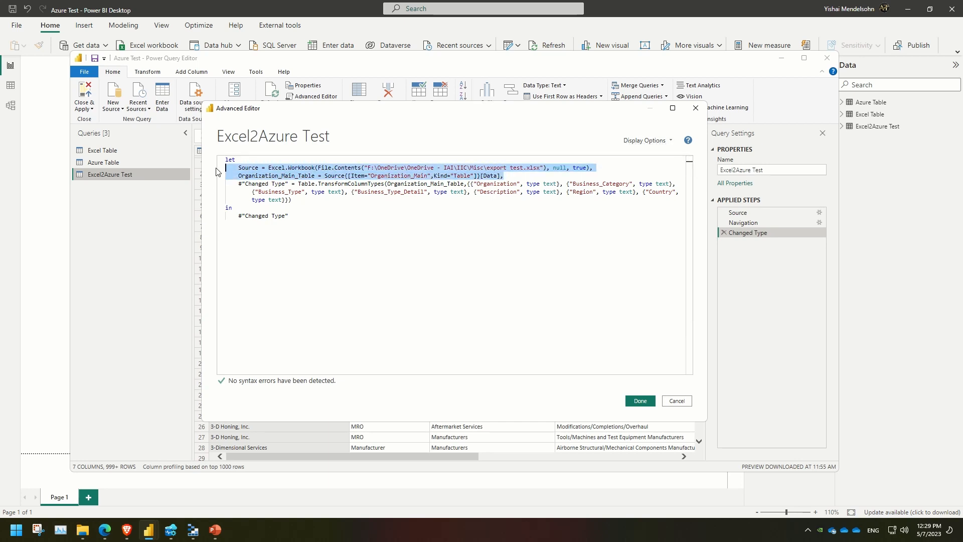
key("ctrl+v")
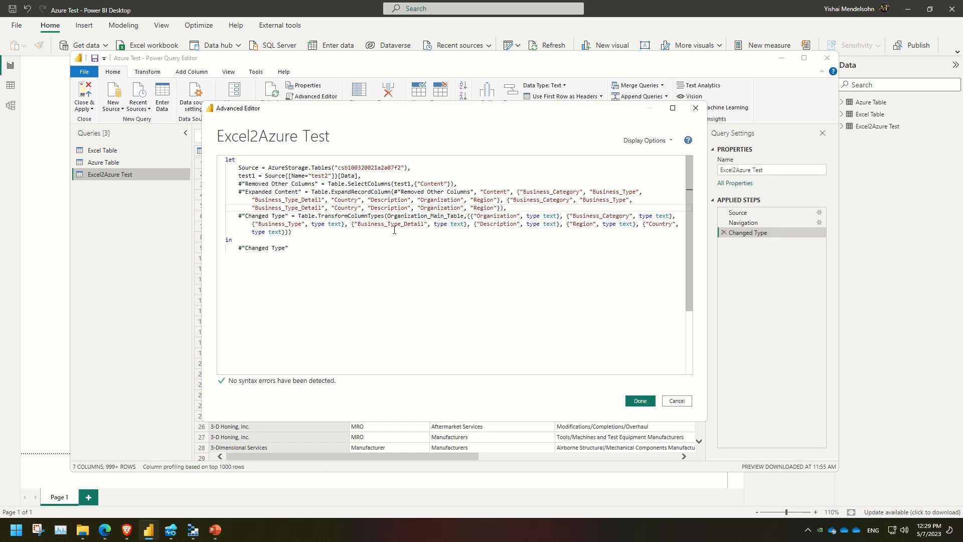
left_click(646, 405)
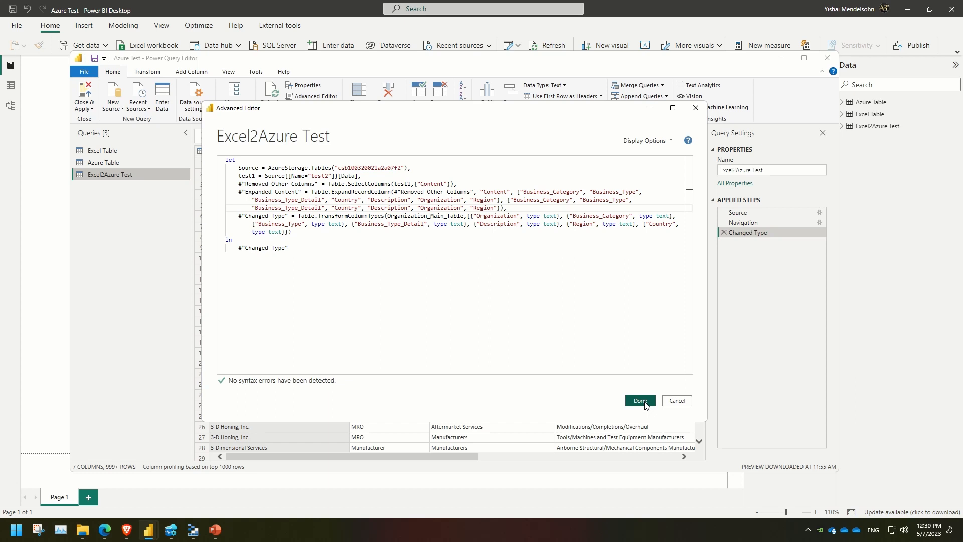
- Examine how the step names in the Excel2Azure Test M code reference one another, from test1 through #"Changed Type"
double_click(247, 176)
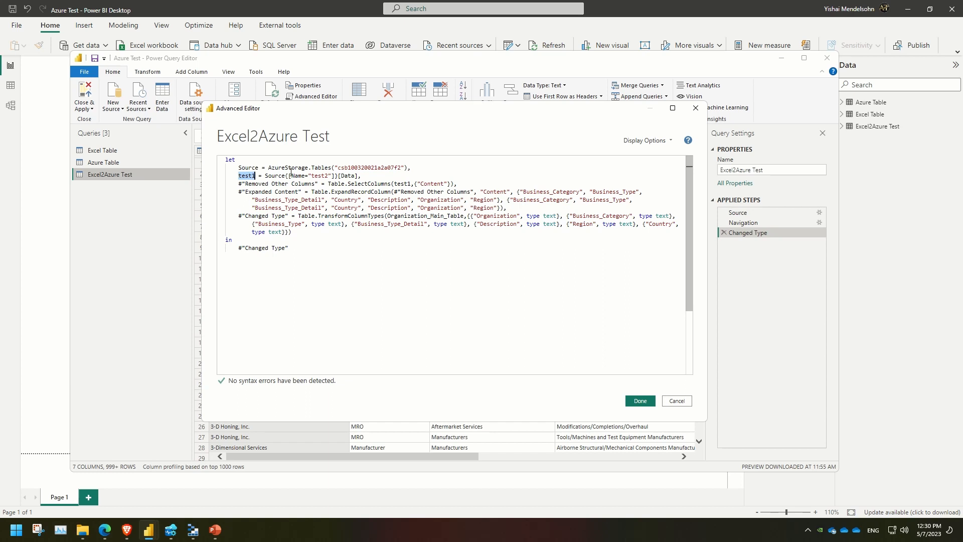
double_click(402, 184)
triple_click(249, 184)
left_click(249, 184)
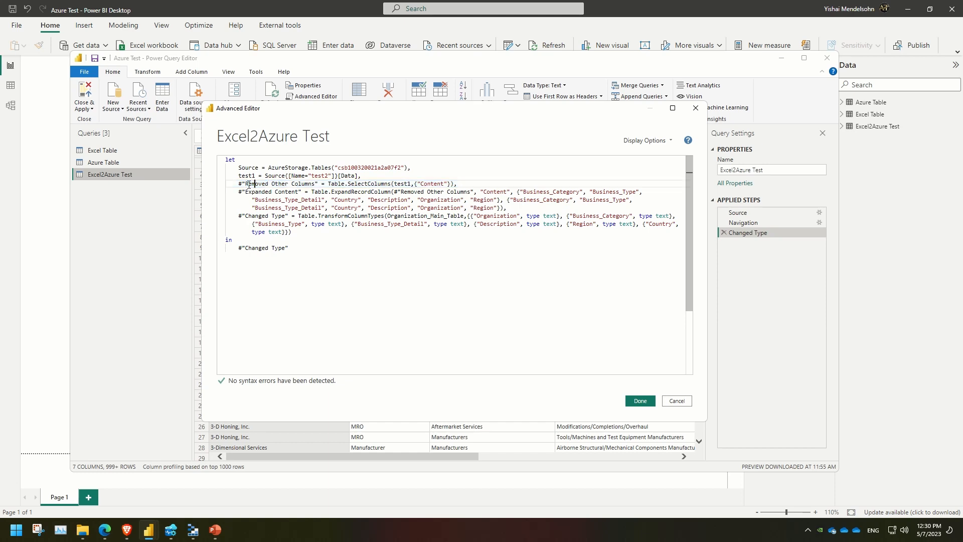
left_click_drag(239, 184, 316, 181)
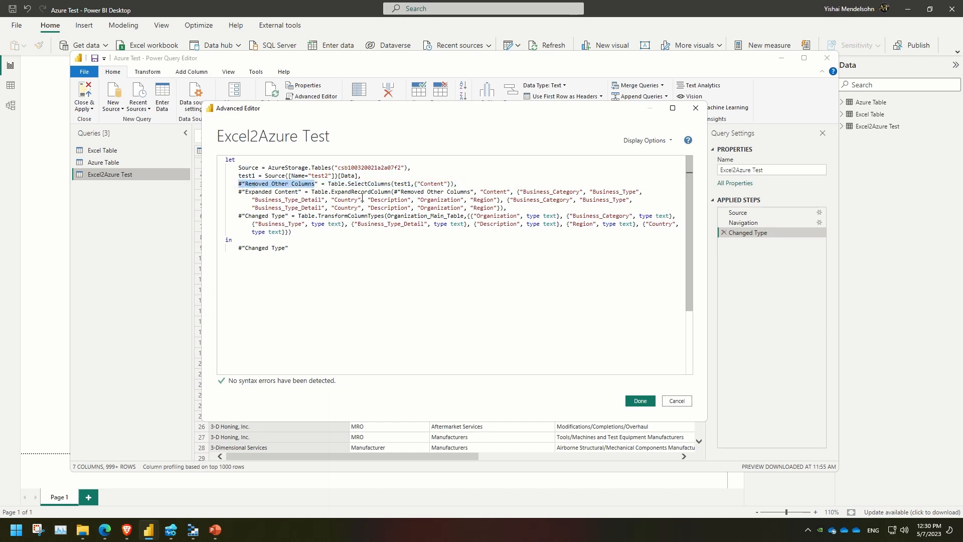
left_click_drag(394, 191, 467, 192)
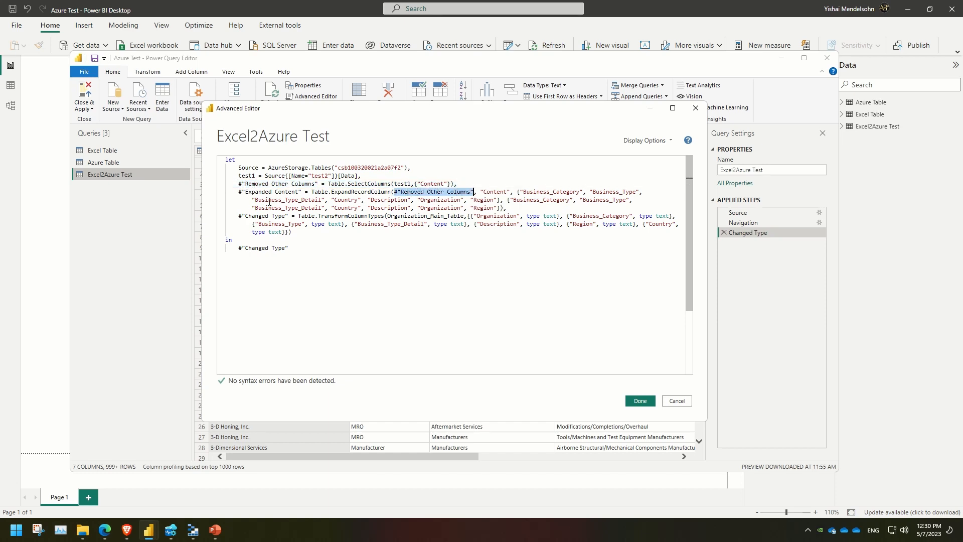
left_click(249, 192)
left_click_drag(260, 187, 295, 184)
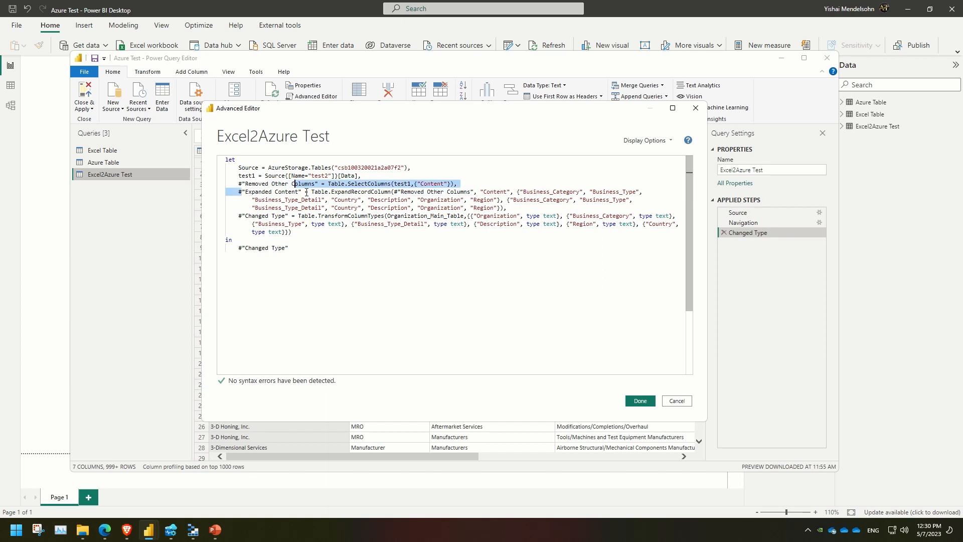
left_click(294, 190)
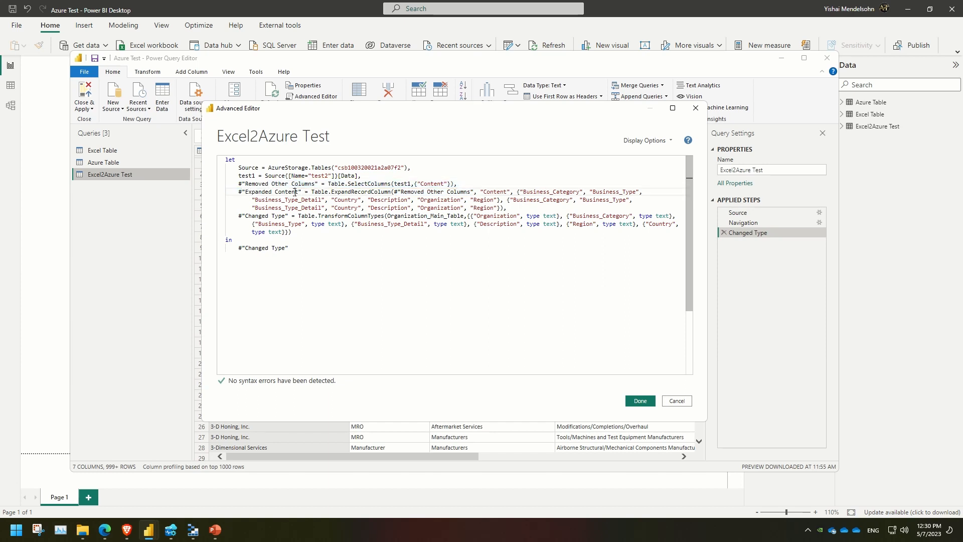
left_click(433, 217)
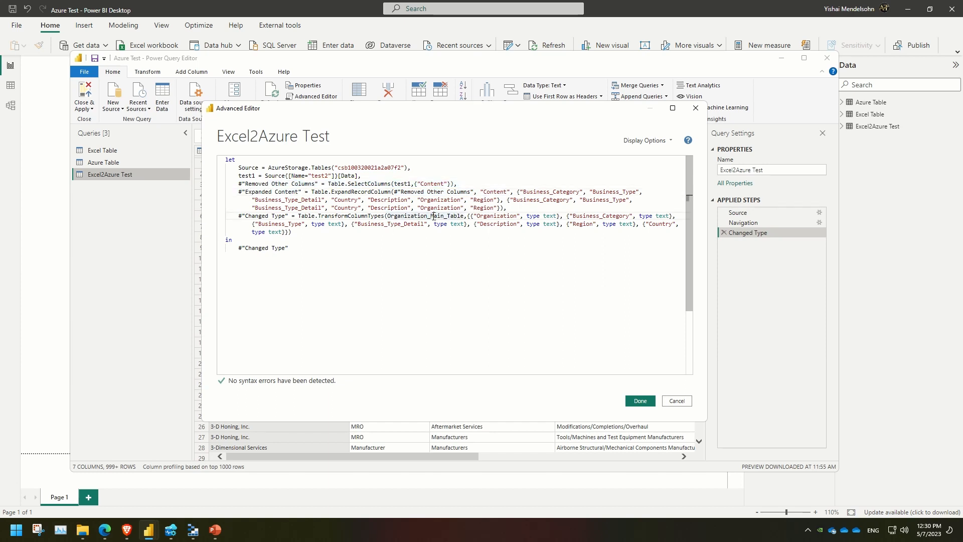
left_click(253, 215)
left_click_drag(242, 216, 272, 216)
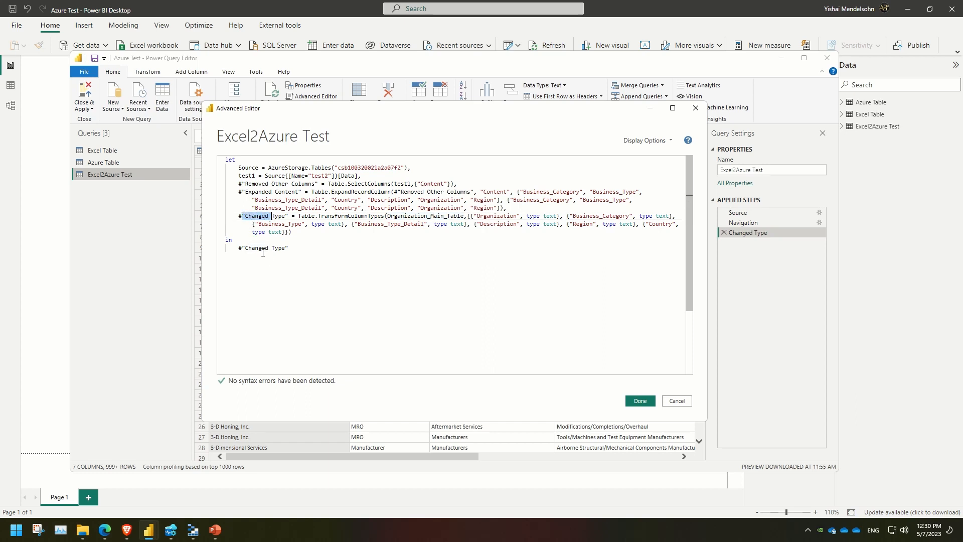
left_click_drag(245, 248, 281, 248)
- Replace Organization_Main_Table in the #"Changed Type" line with #"Expanded Content" and save the edited M code
left_click_drag(238, 191, 301, 192)
key("ctrl+c")
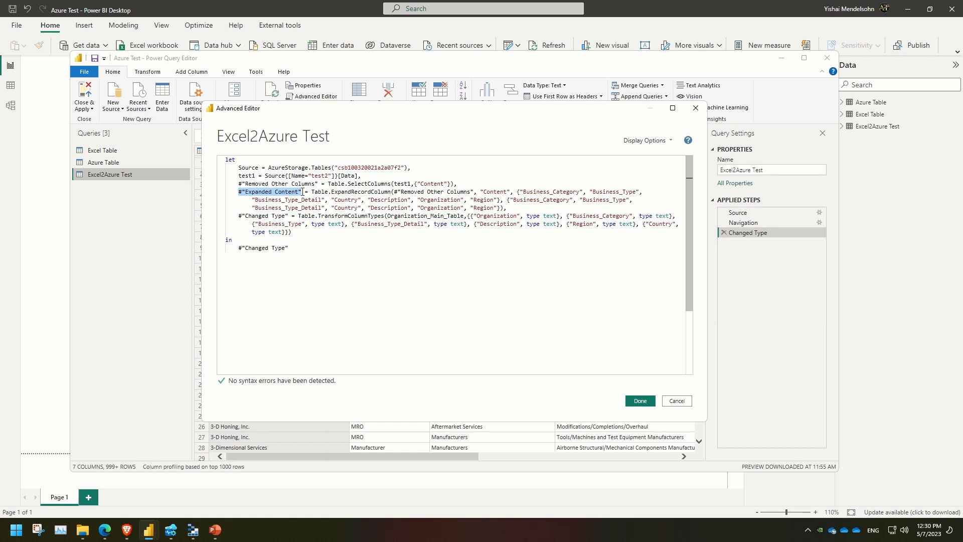
left_click_drag(387, 215, 466, 215)
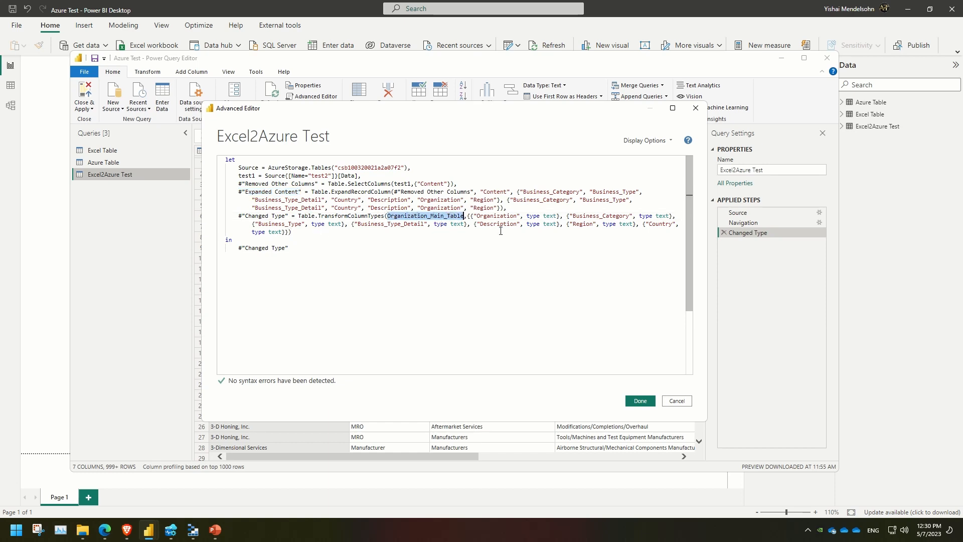
key("ctrl+v")
left_click(559, 244)
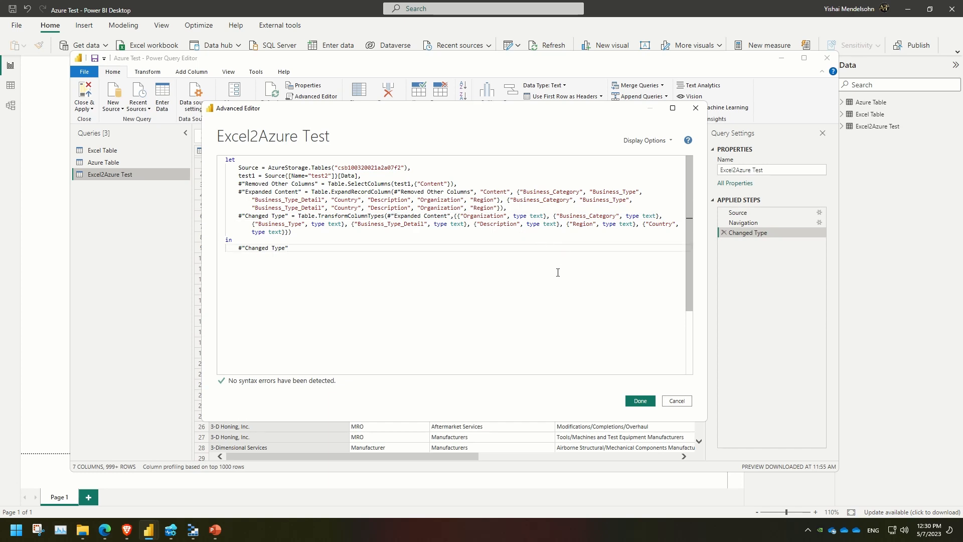
left_click(640, 400)
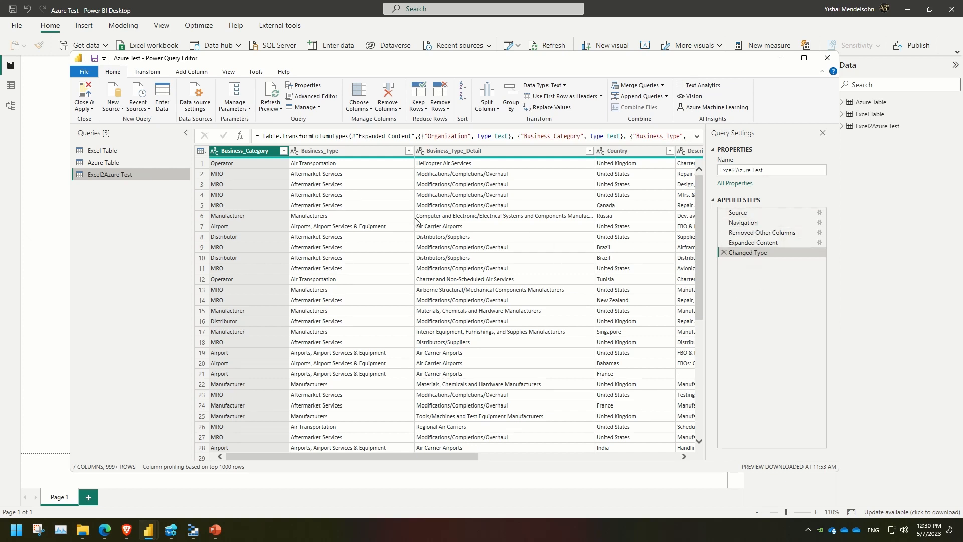
- Check the Expanded Content and Changed Type applied steps, and close the query editor with Close & Apply
left_click(763, 242)
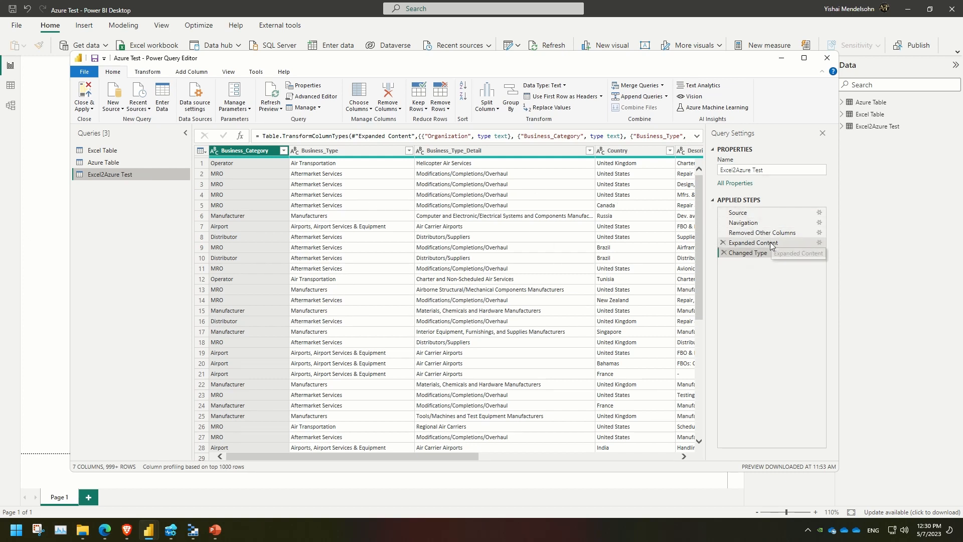
left_click(774, 252)
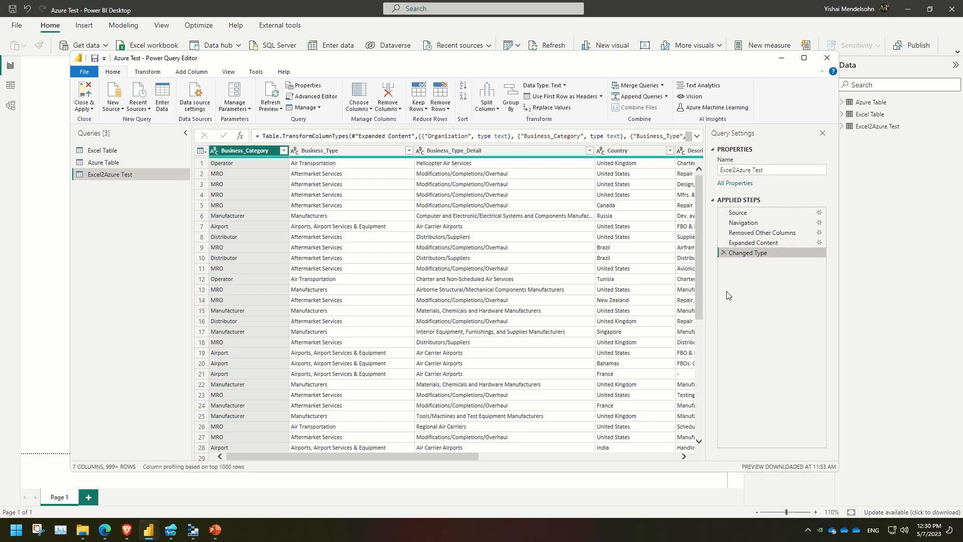
left_click(86, 99)
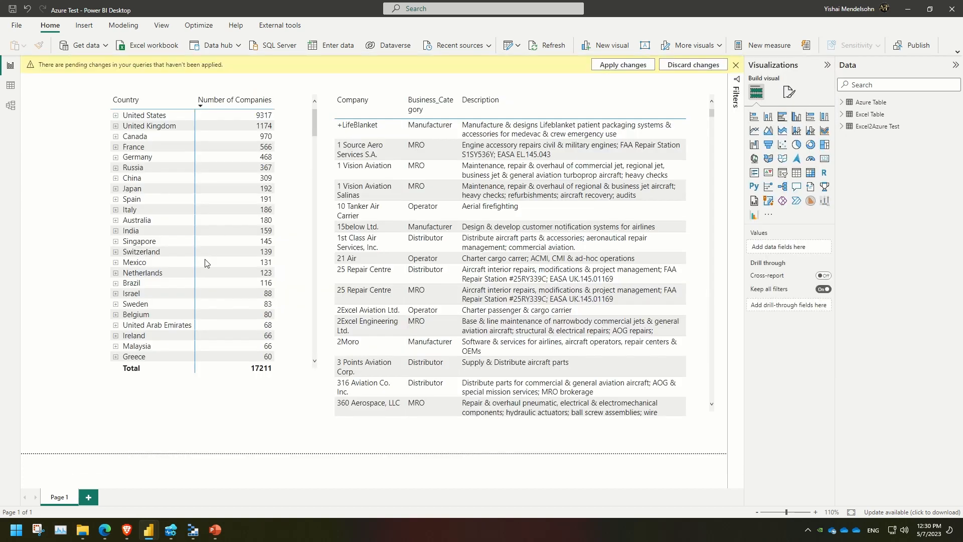